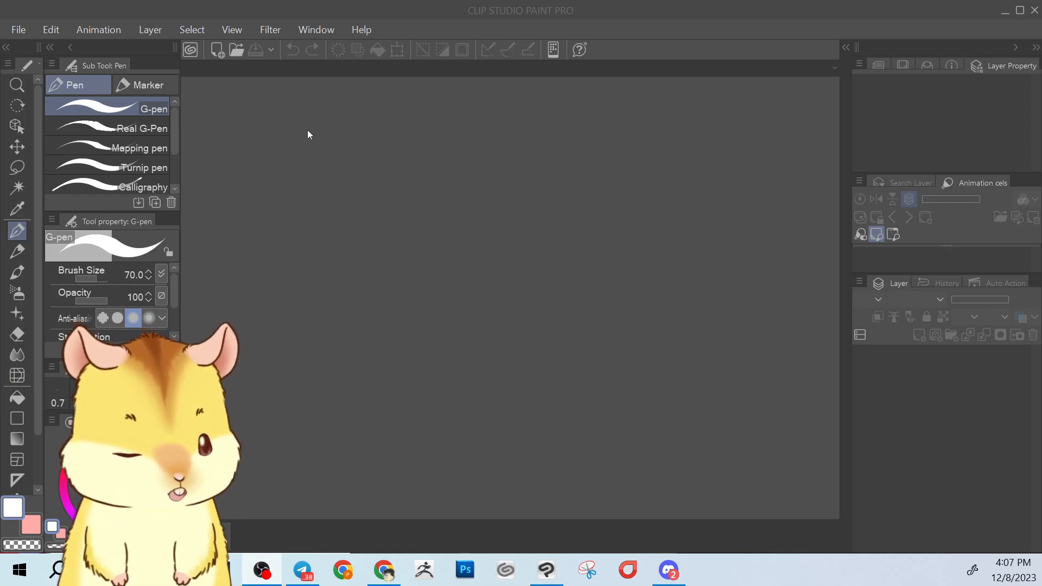
Open the Hamster PNG from the Live2D Hamster folder, browsing the folder with image thumbnails
left_click(19, 29)
left_click(79, 64)
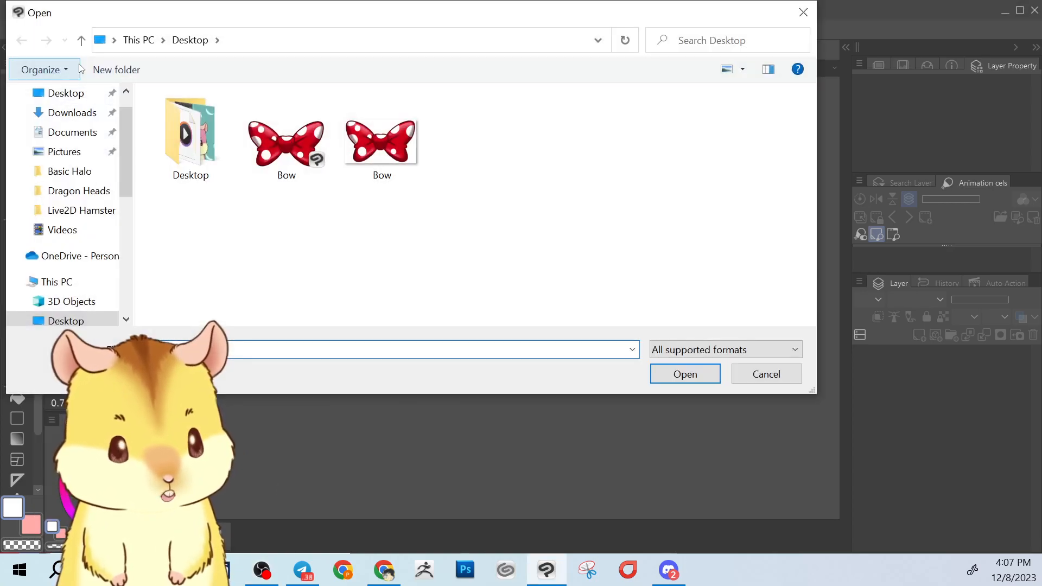
left_click(73, 212)
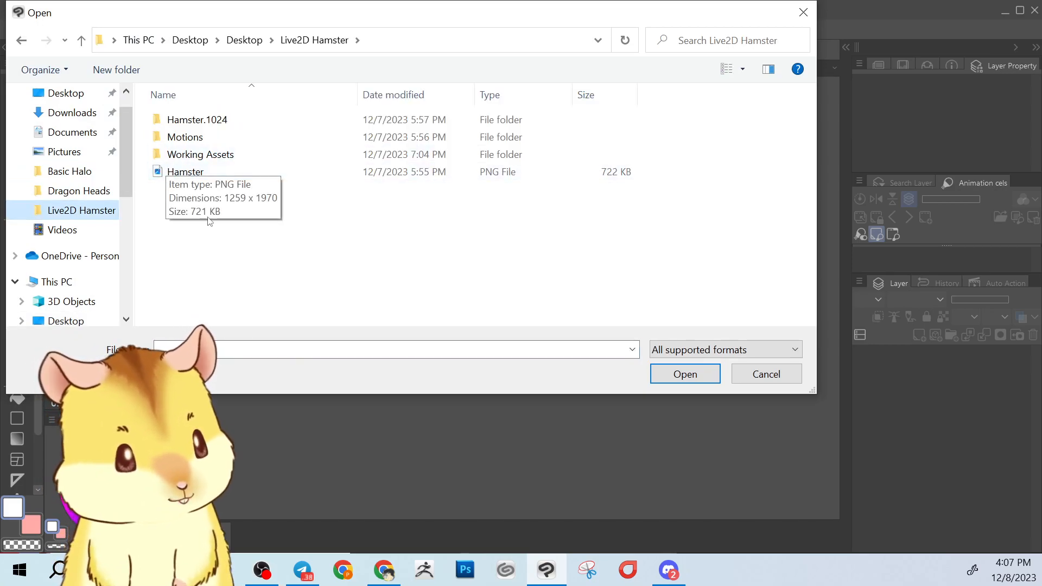
right_click(225, 243)
mouse_move(264, 253)
left_click(475, 273)
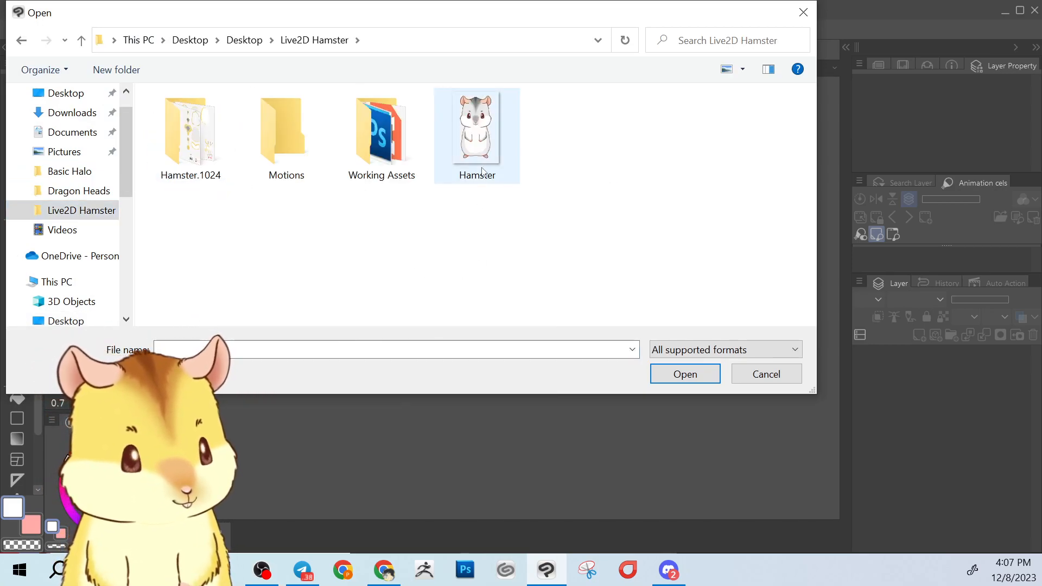
left_click(483, 162)
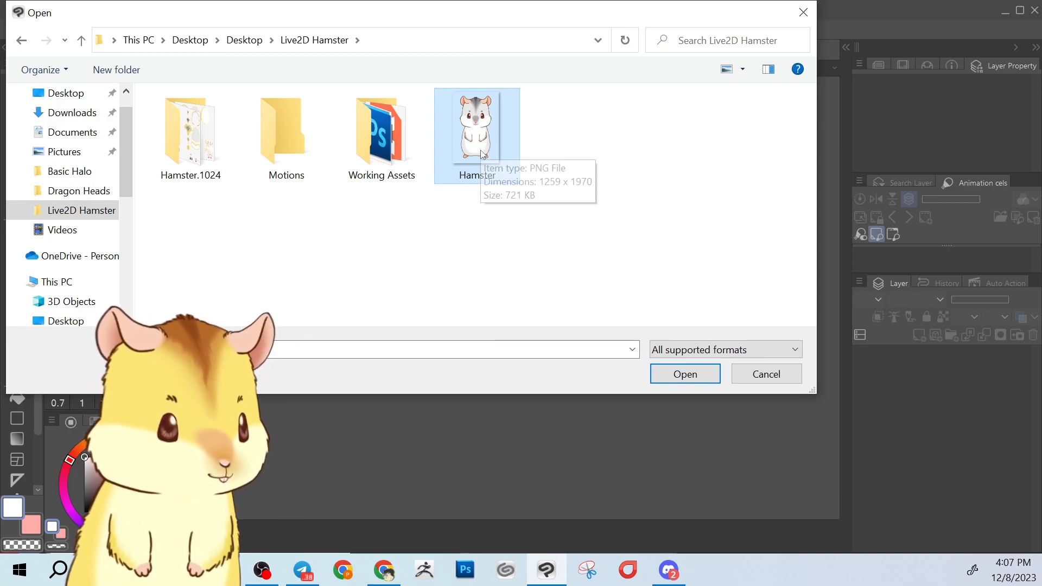
left_click(692, 377)
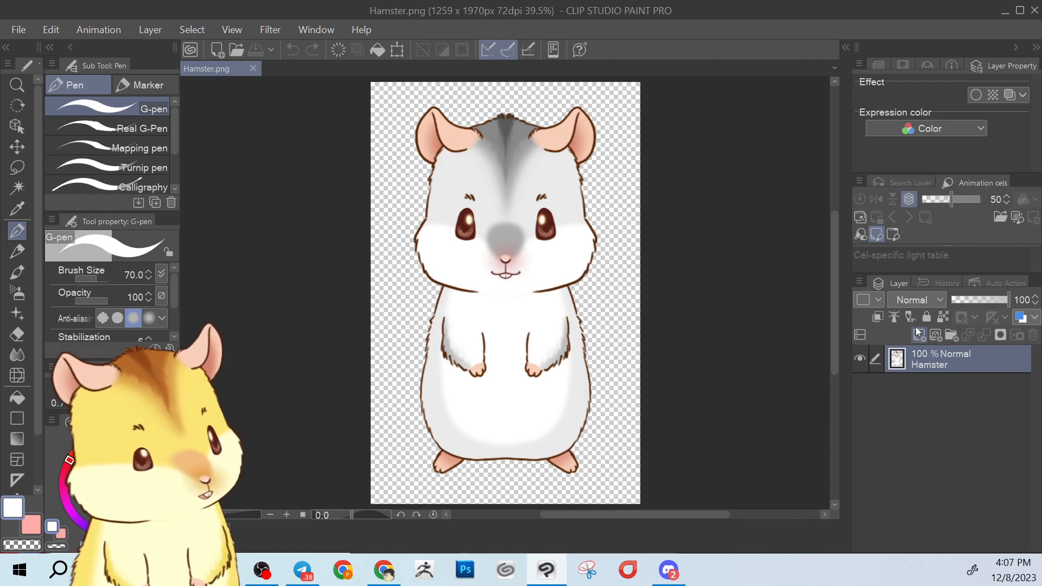
Add a new layer, fill the entire canvas with white and place that layer beneath the Hamster layer, leaving nothing selected
left_click(919, 334)
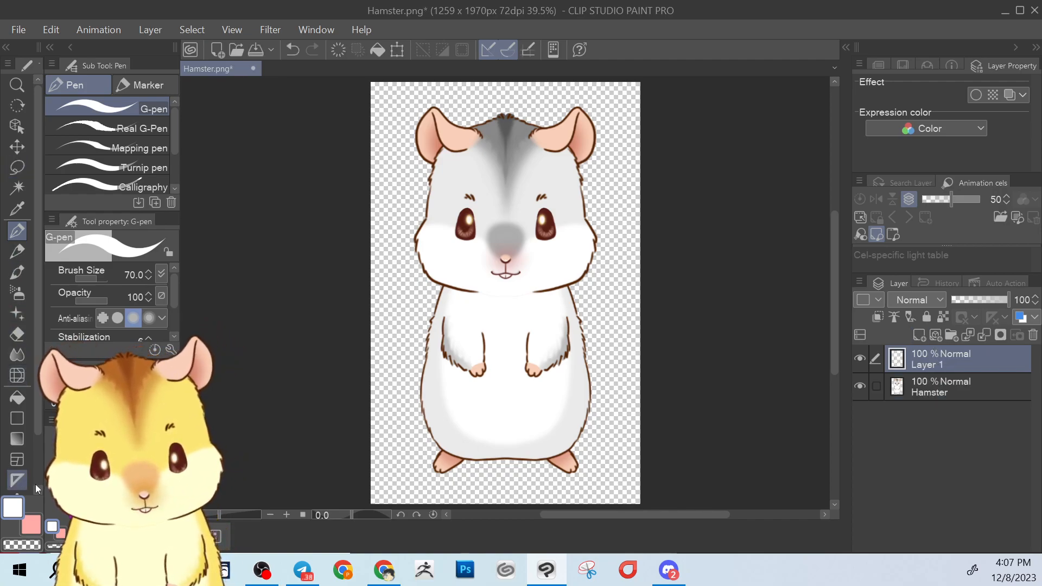
left_click(16, 398)
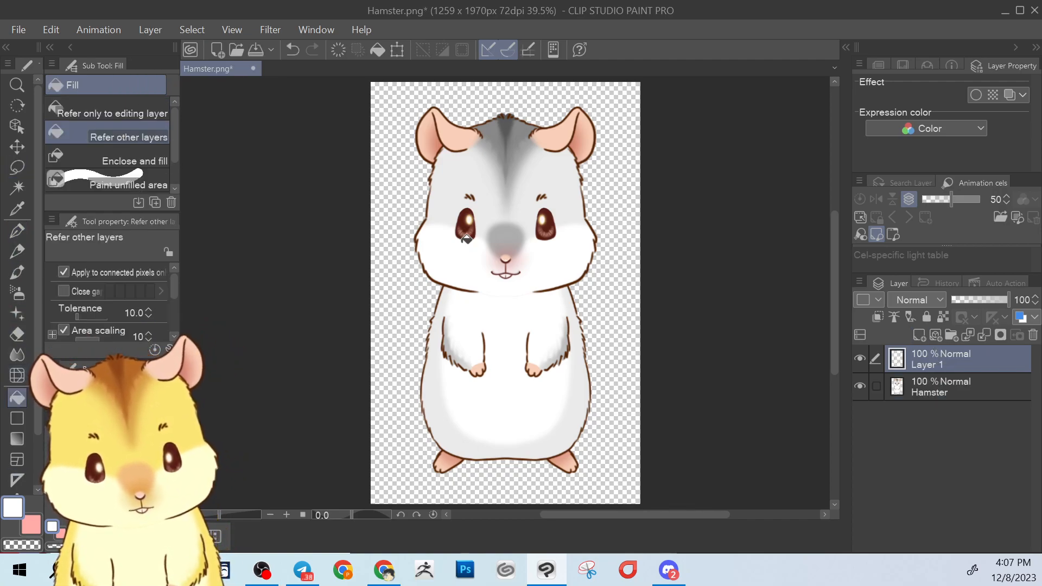
left_click(623, 197)
key("ctrl+a")
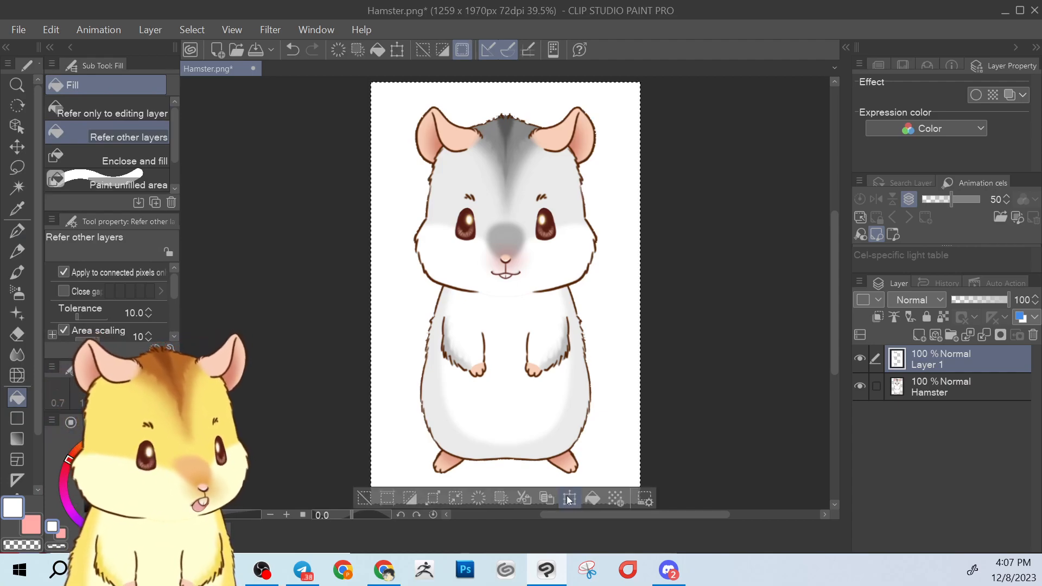
left_click(592, 499)
left_click_drag(945, 359, 933, 430)
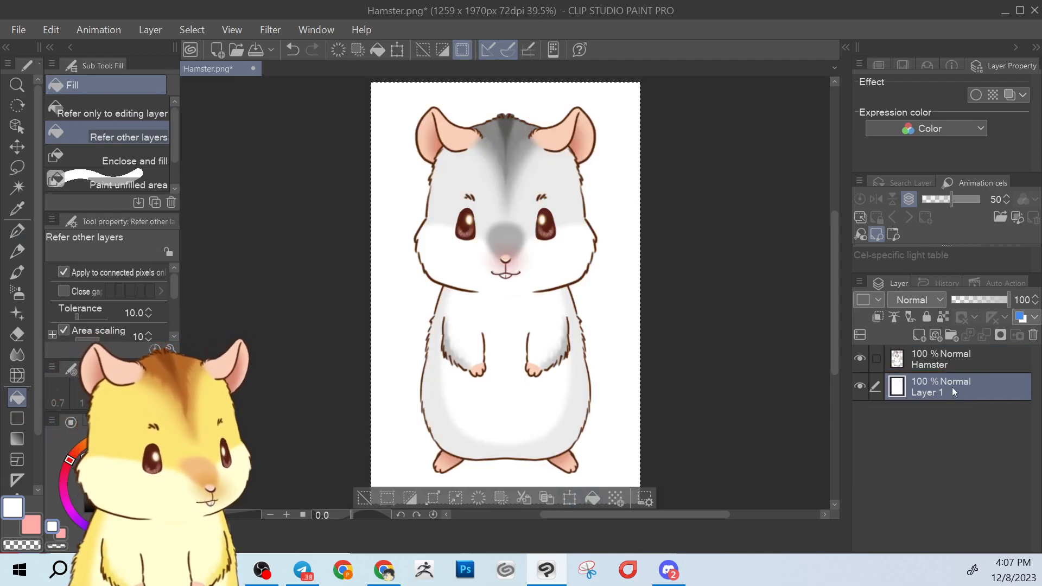
key("ctrl+d")
Lower the Hamster layer's opacity to 32% and add a folder above it containing a new vector layer
left_click(960, 360)
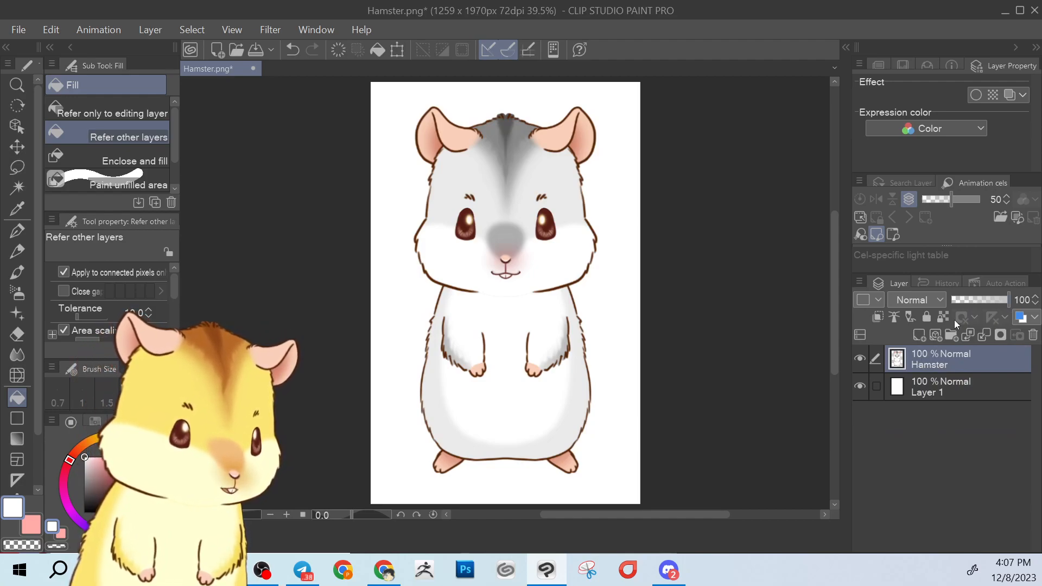
left_click(970, 305)
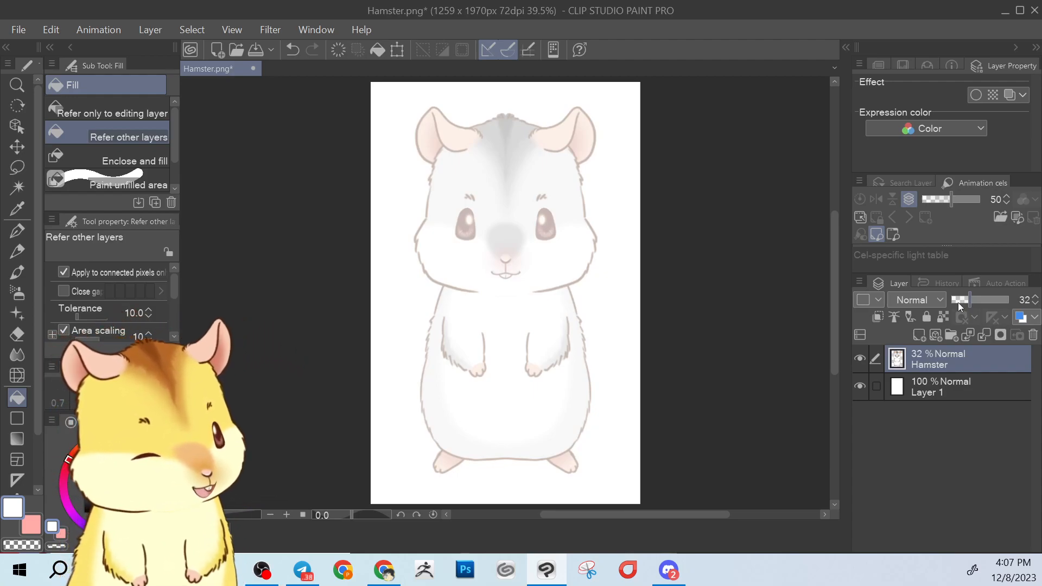
left_click(952, 336)
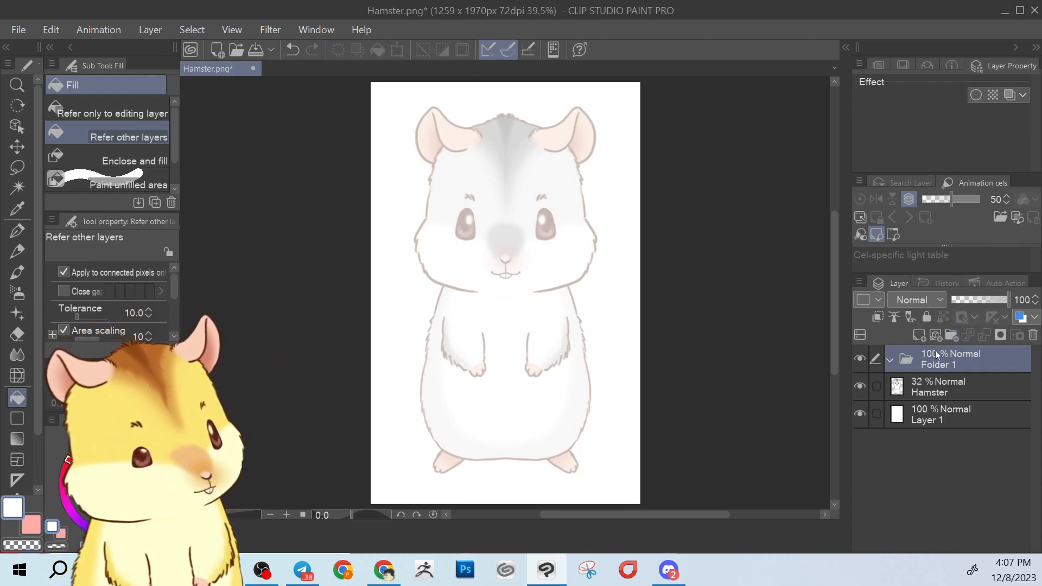
key("ctrl+shift+n")
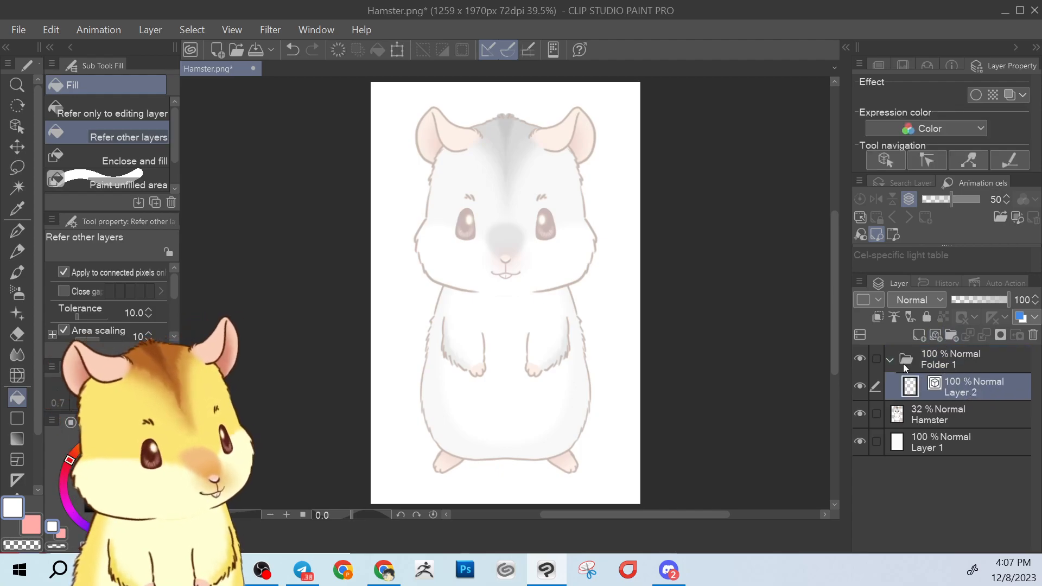
Choose the Opaque watercolor brush, hide the vector layer and restore the Hamster layer to 100% opacity for sampling its brown outline color
left_click(19, 271)
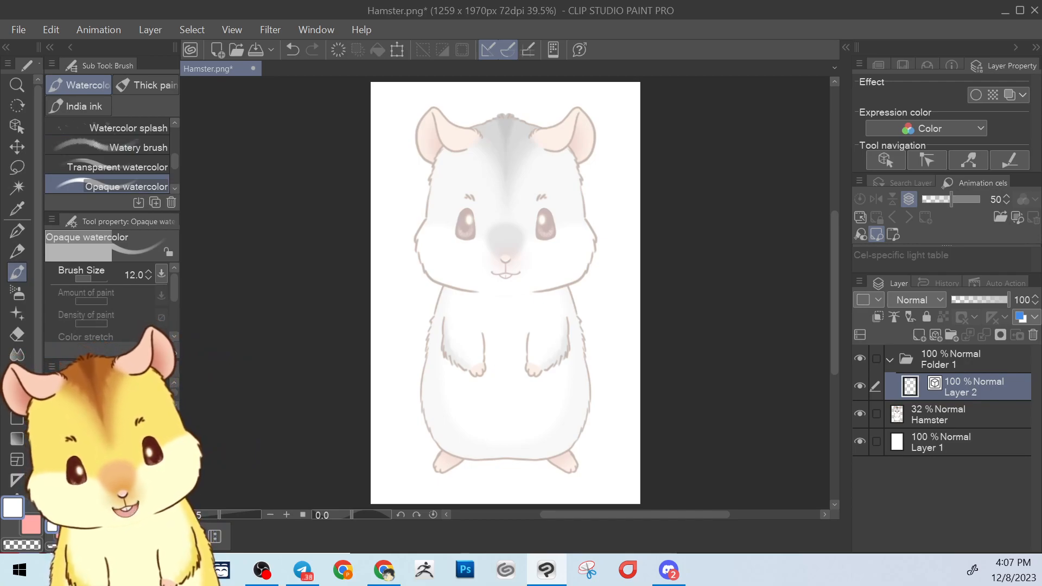
left_click(860, 414)
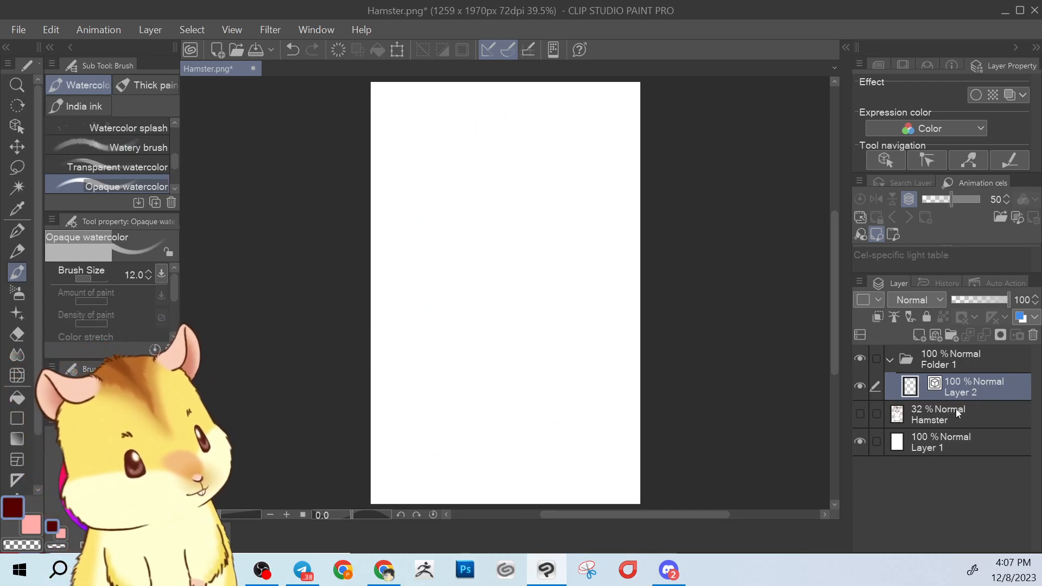
left_click(956, 413)
left_click(861, 388)
left_click(860, 414)
left_click_drag(982, 299, 1011, 300)
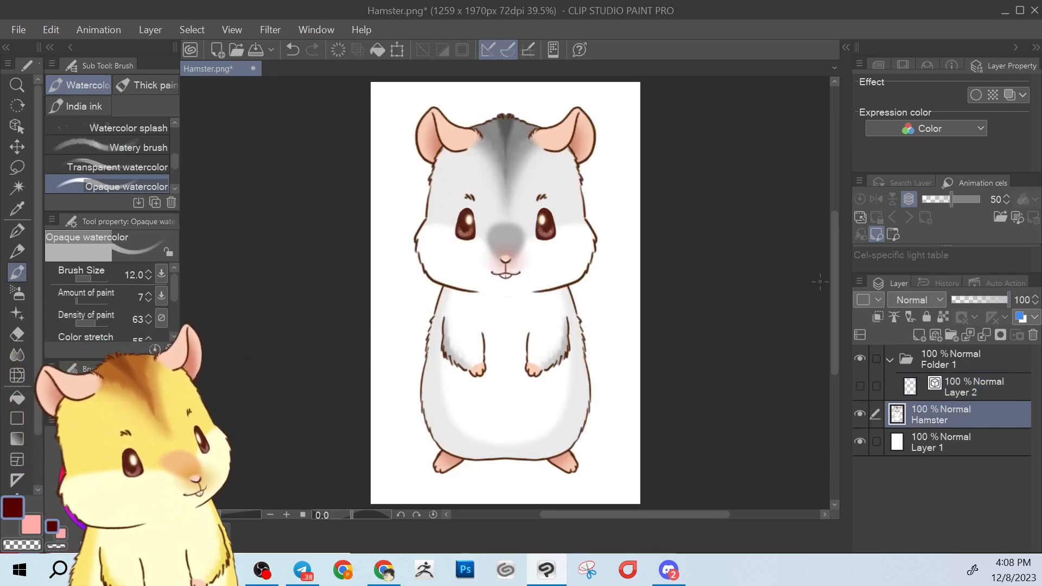
scroll(550, 228, "up", 4)
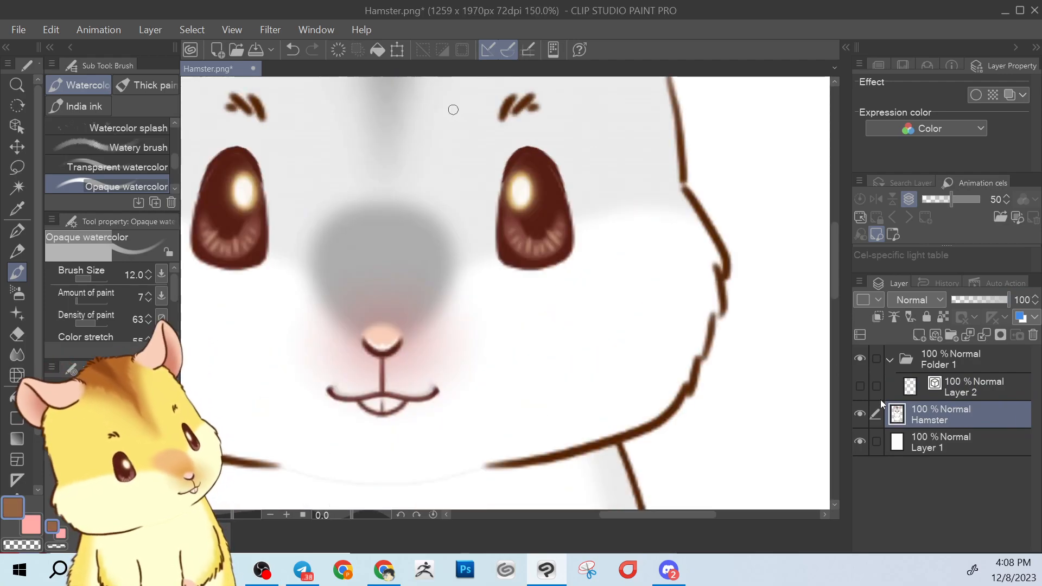
Fade the Hamster layer to 15% opacity and make the vector layer in the folder active
left_click_drag(962, 298, 961, 299)
left_click(963, 386)
scroll(488, 272, "down", 3)
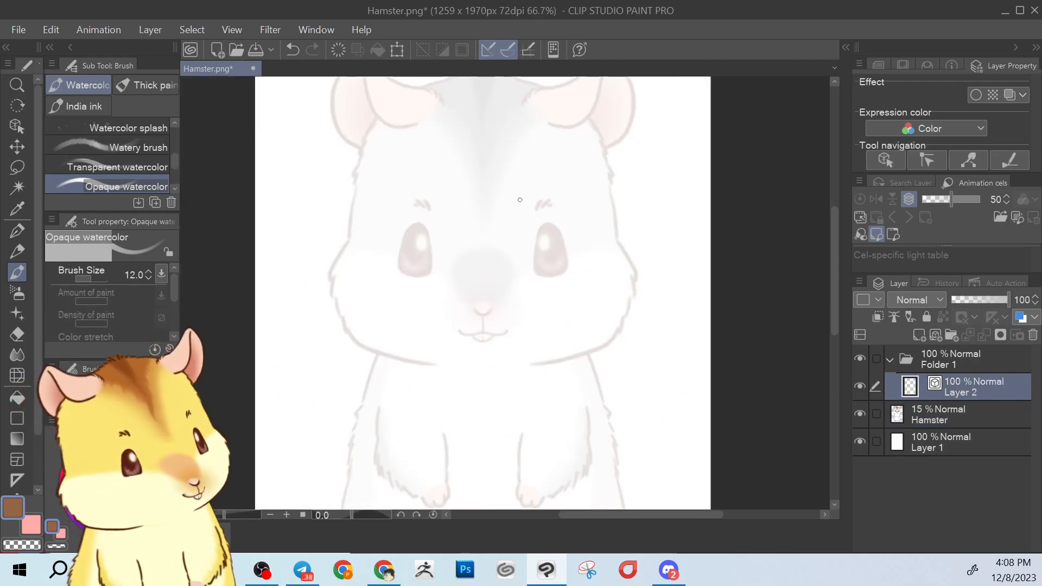
Draw dark brown curved bang strands sweeping across the hamster's forehead on the vector layer, undoing unsatisfactory strokes
scroll(521, 320, "up", 2)
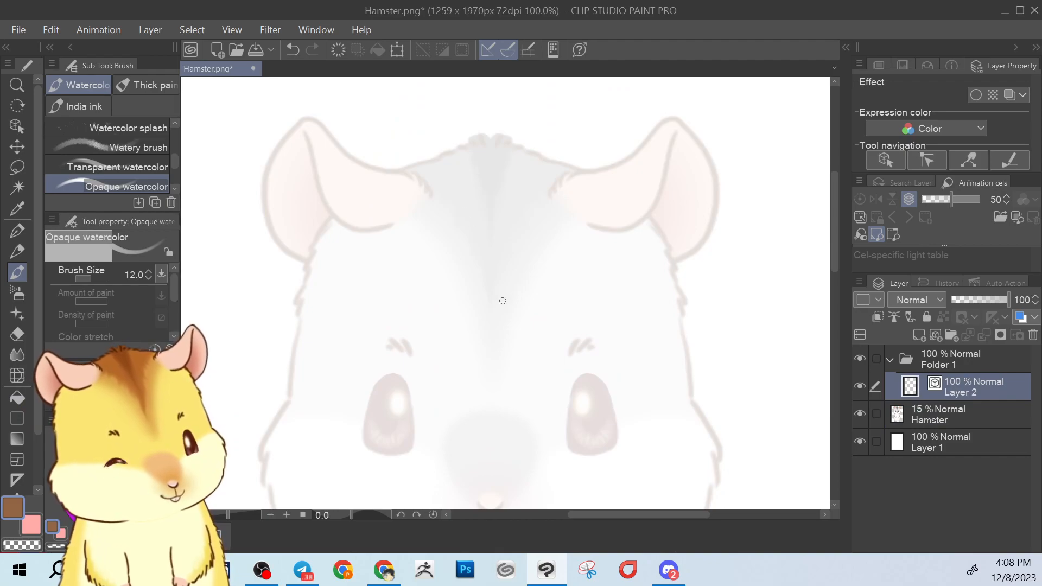
key("ctrl+z")
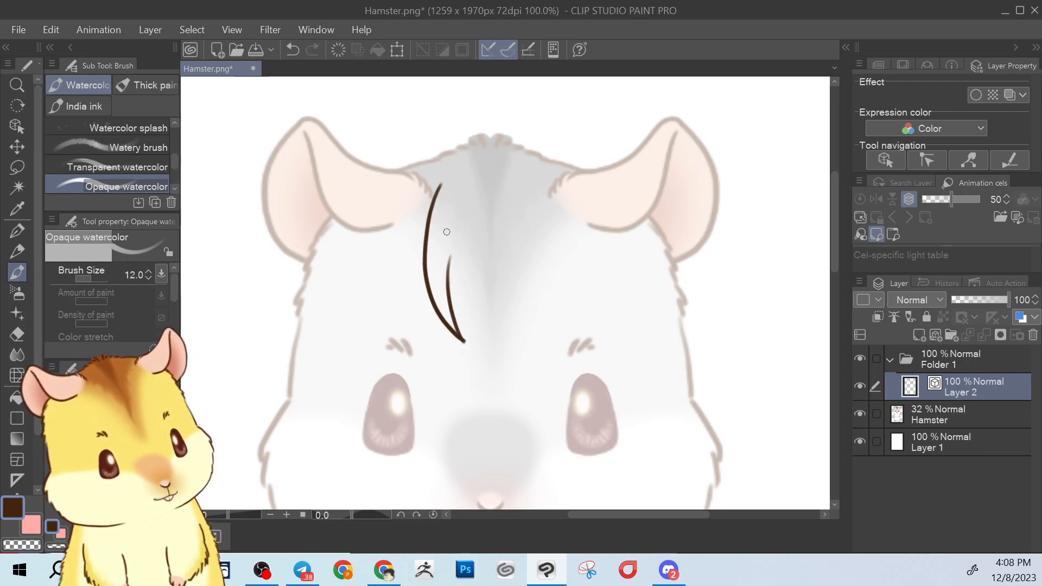
key("ctrl+z")
key("ctrl+z")
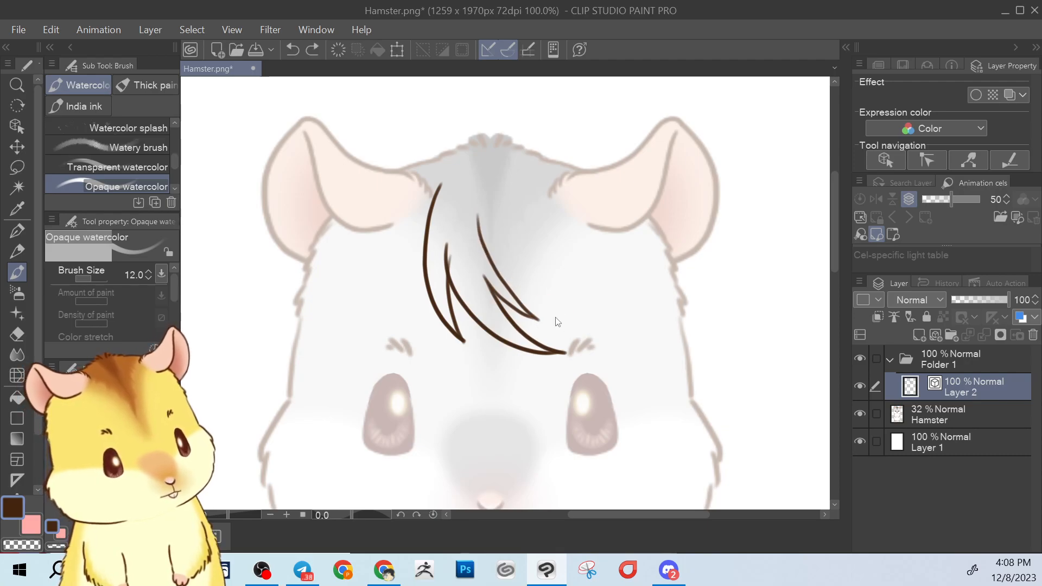
mouse_move(623, 294)
left_mouse_down()
mouse_move(549, 277)
mouse_move(500, 232)
left_mouse_up()
key("ctrl+z")
left_click_drag(623, 296, 492, 197)
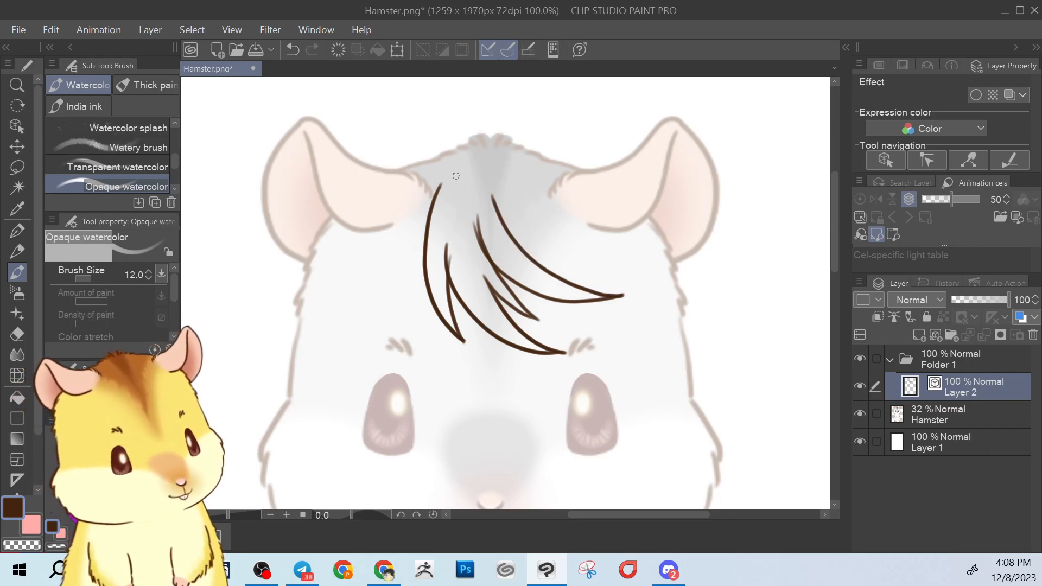
key("ctrl+z")
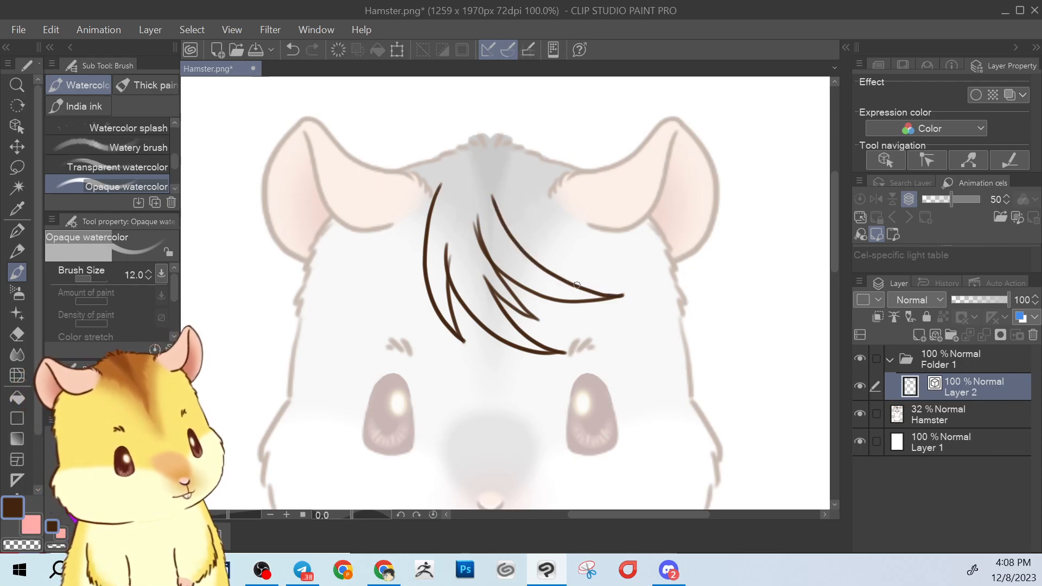
Reduce the brush size to 10 and draw the outer contour closing the hair tuft over the top of the head
left_click_drag(564, 278, 525, 211)
key("bracketleft")
key("bracketleft")
key("ctrl+z")
key("bracketright")
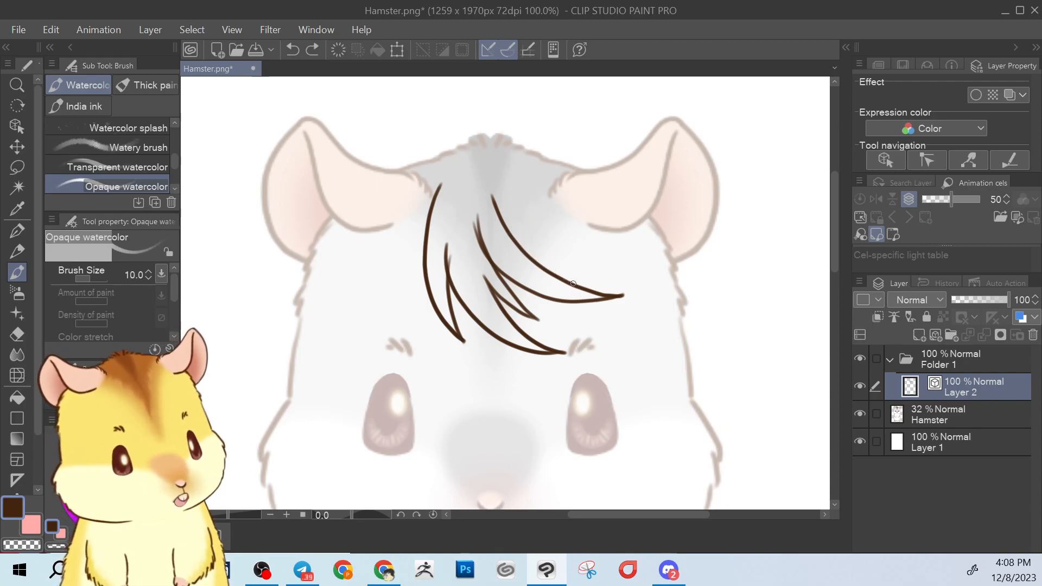
mouse_move(565, 278)
left_mouse_down()
mouse_move(490, 154)
mouse_move(428, 218)
left_mouse_up()
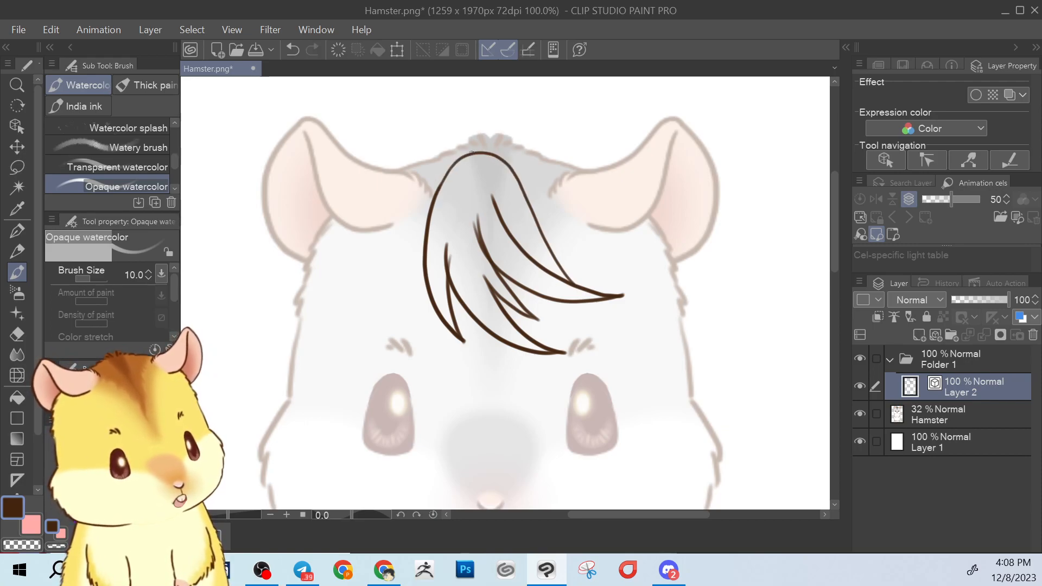
Clean up the stray line ends and tips of the hair strands with the Hard eraser, undoing any unwanted erasure
left_click(17, 334)
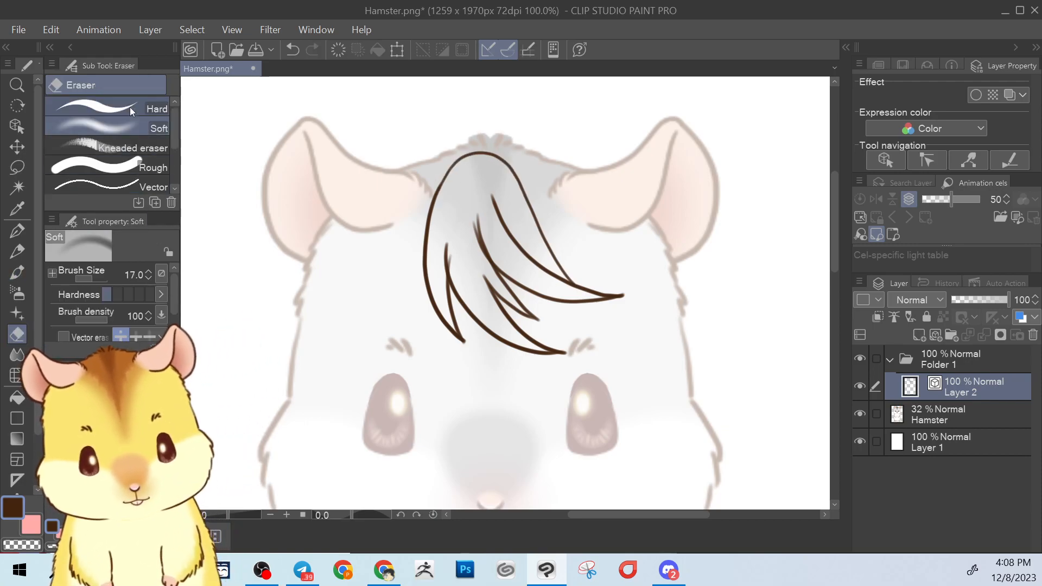
scroll(485, 234, "up", 2)
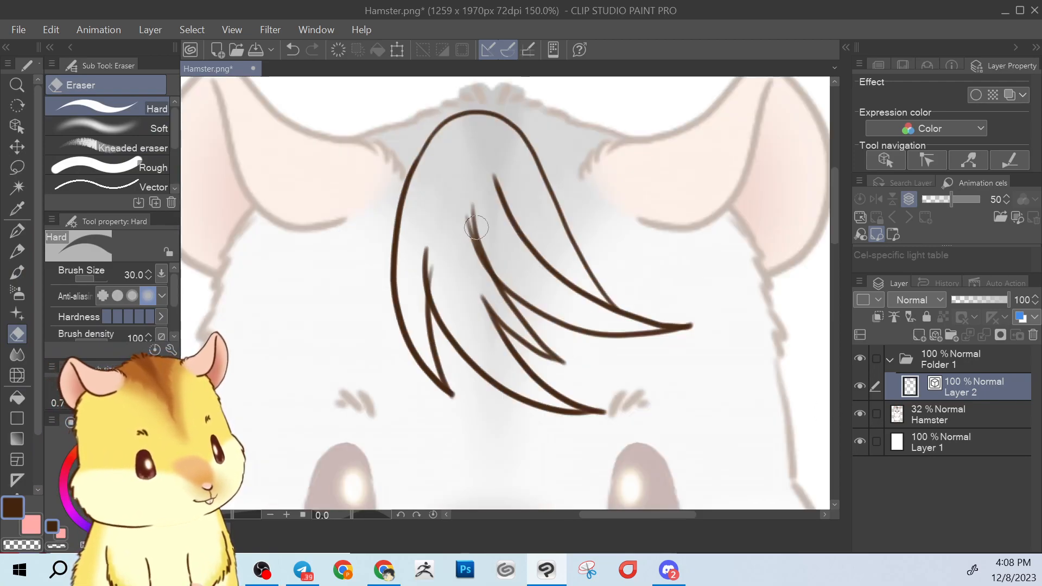
left_click_drag(476, 202, 484, 218)
left_click_drag(427, 272, 430, 297)
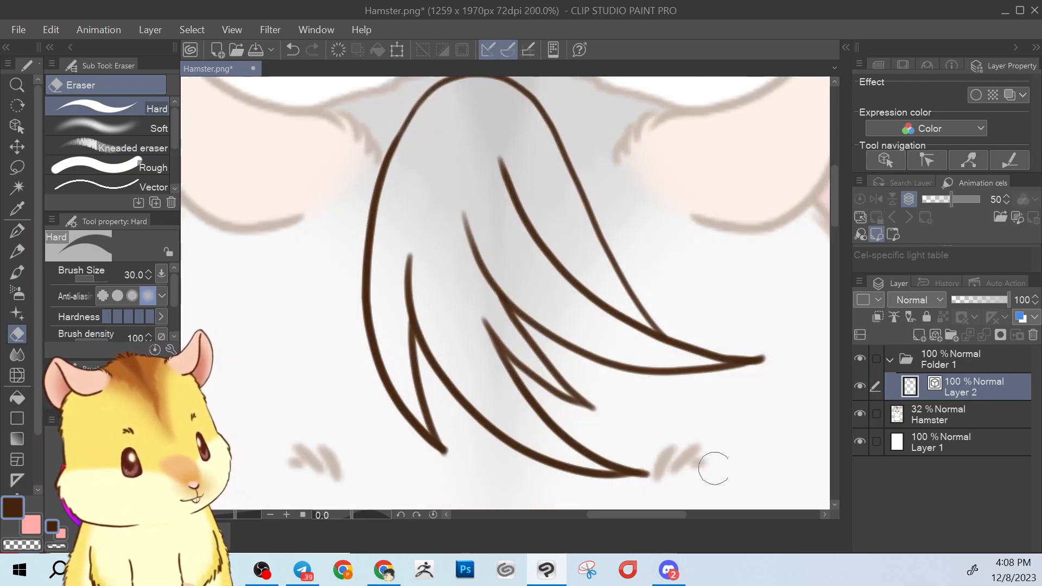
left_click_drag(764, 344, 769, 372)
left_click_drag(766, 388, 752, 331)
left_click_drag(631, 438, 635, 444)
left_click_drag(444, 412, 448, 418)
key("ctrl+z")
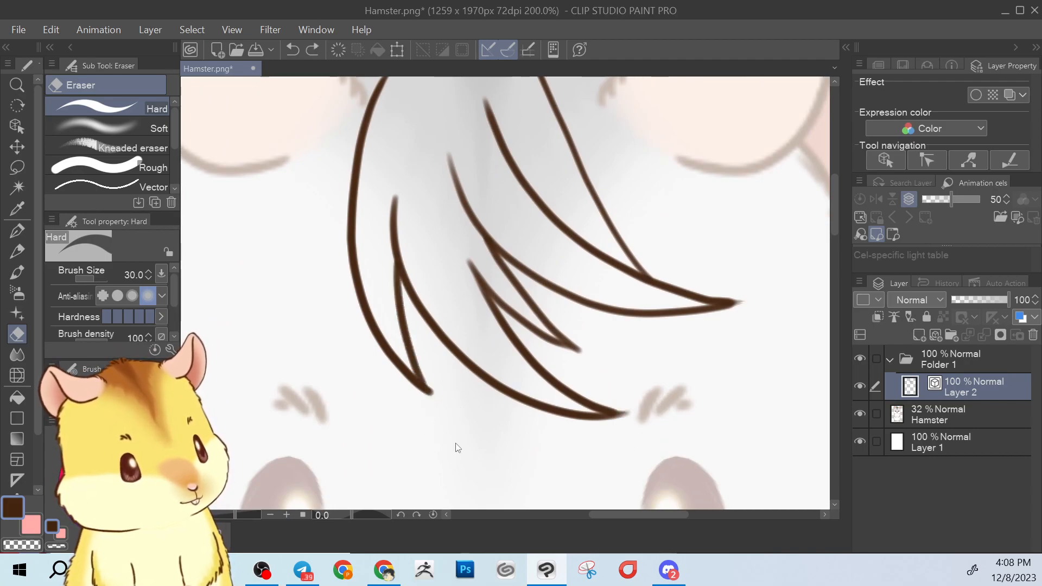
Thin all the hair lines on the vector layer to a brush size of 10 using the Object tool
scroll(630, 454, "down", 2)
left_click(17, 127)
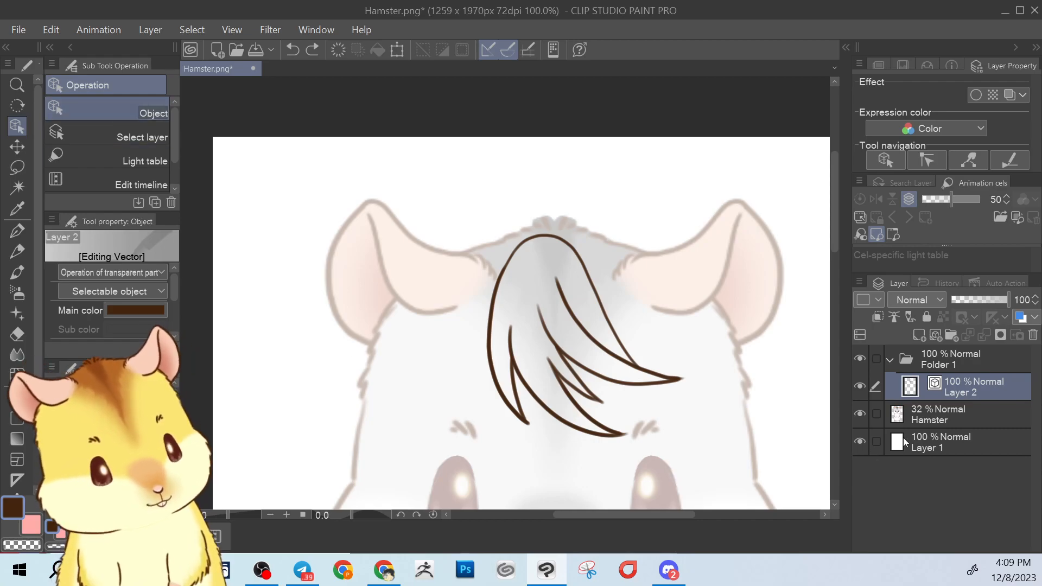
scroll(177, 288, "down", 1)
left_click_drag(177, 289, 178, 304)
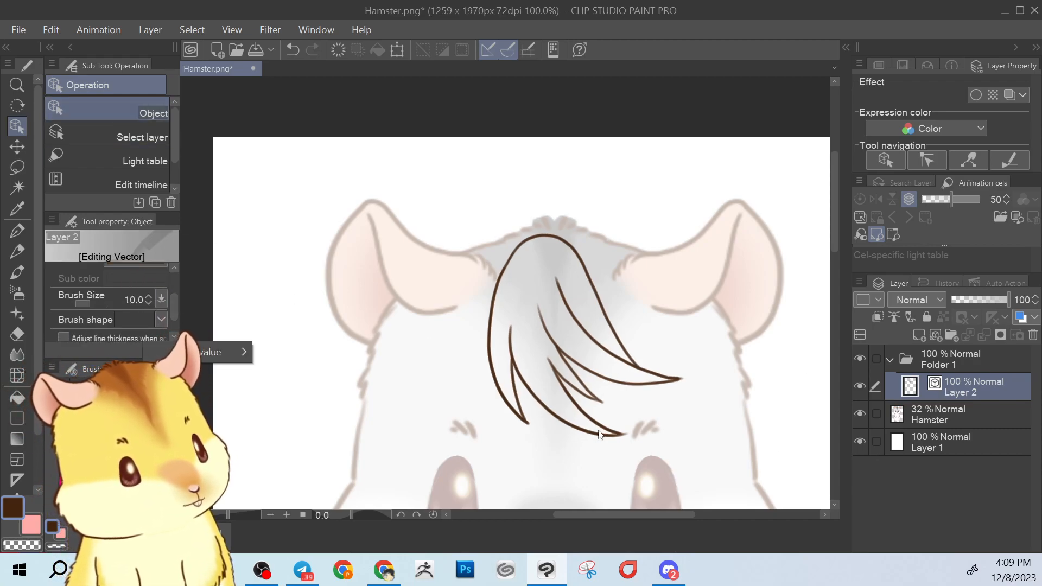
Add a new raster layer inside the folder and place it beneath the hair line art layer
left_click(949, 410)
left_click(958, 397)
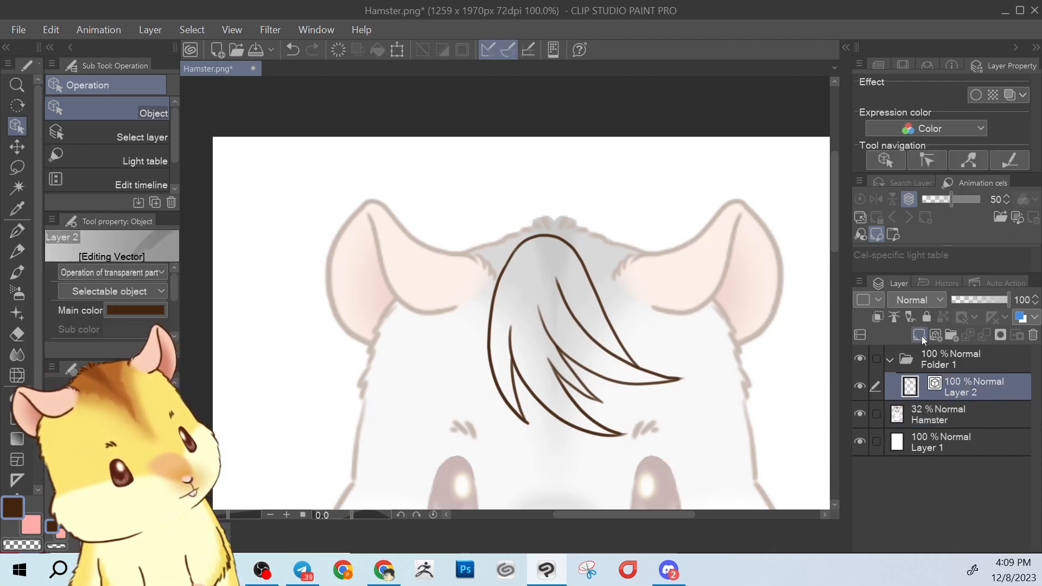
left_click(920, 336)
left_click_drag(963, 394, 954, 422)
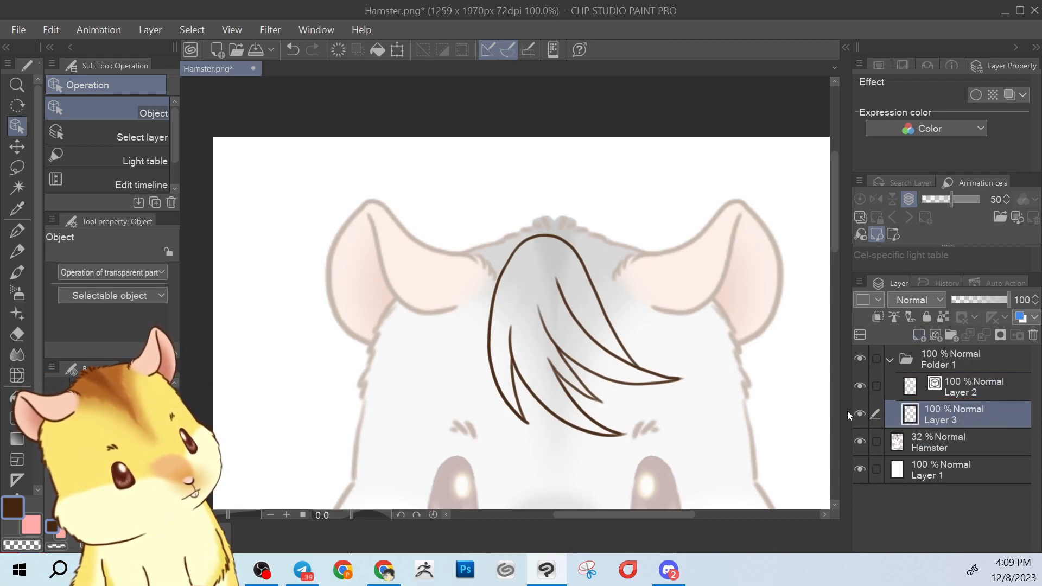
Switch to the Lasso selection tool and hide the Hamster reference layer
left_click(17, 167)
left_click_drag(609, 379, 497, 275)
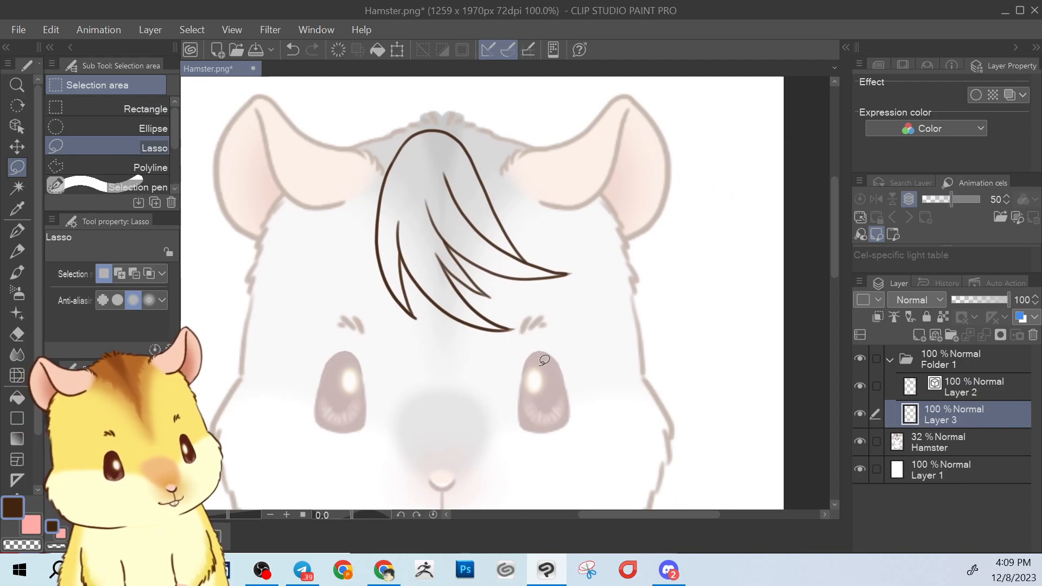
left_click(860, 442)
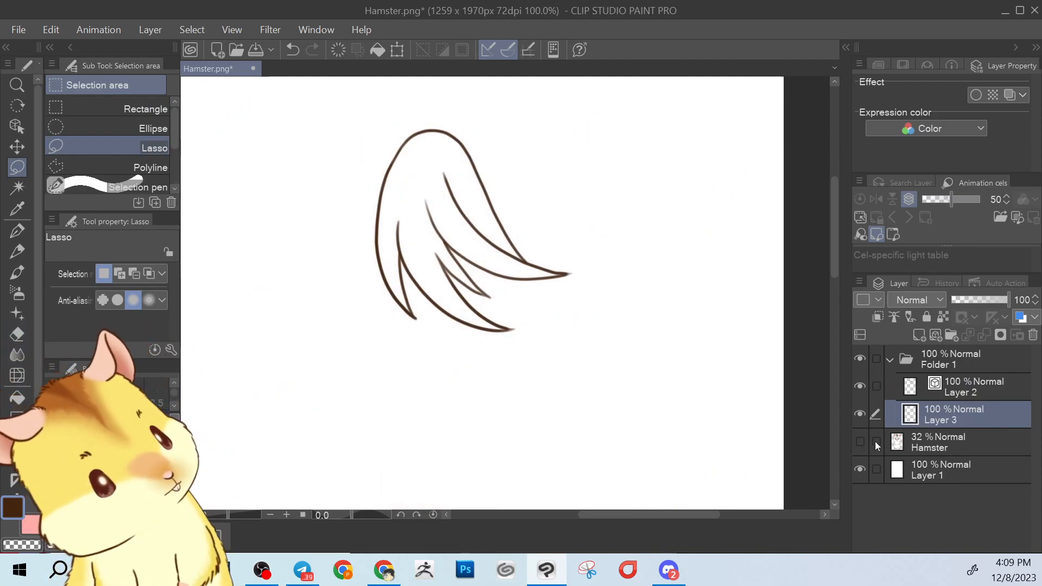
Sample the light grey fur color from the Hamster layer at 100% opacity and hide that layer again
left_click(861, 441)
left_click(939, 442)
left_click_drag(971, 299, 1008, 299)
right_click(597, 295)
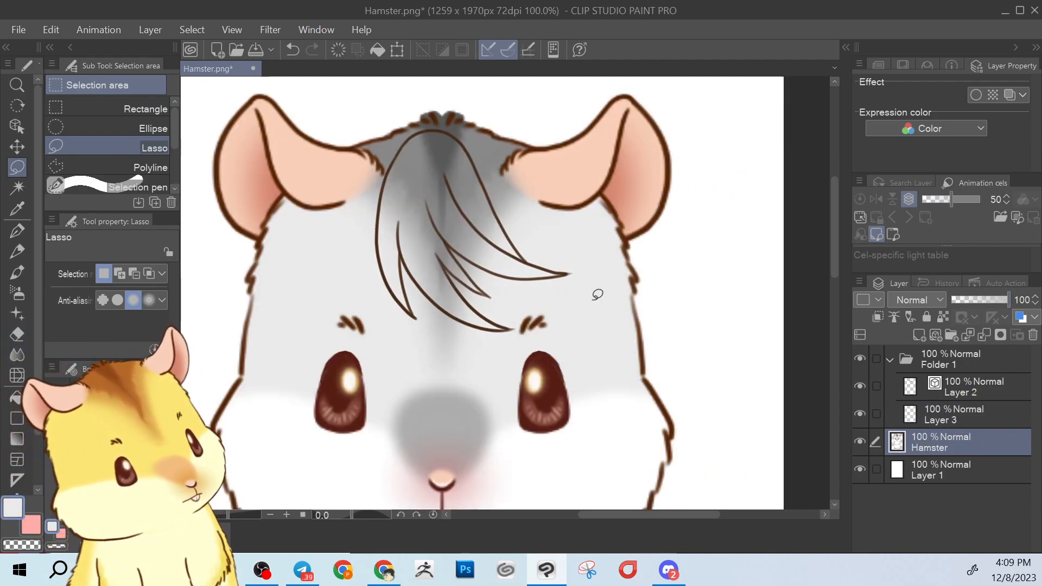
left_click(860, 441)
Fill the hair tuft with light grey on Layer 3 using the Refer other layers fill
left_click(957, 418)
left_click(17, 398)
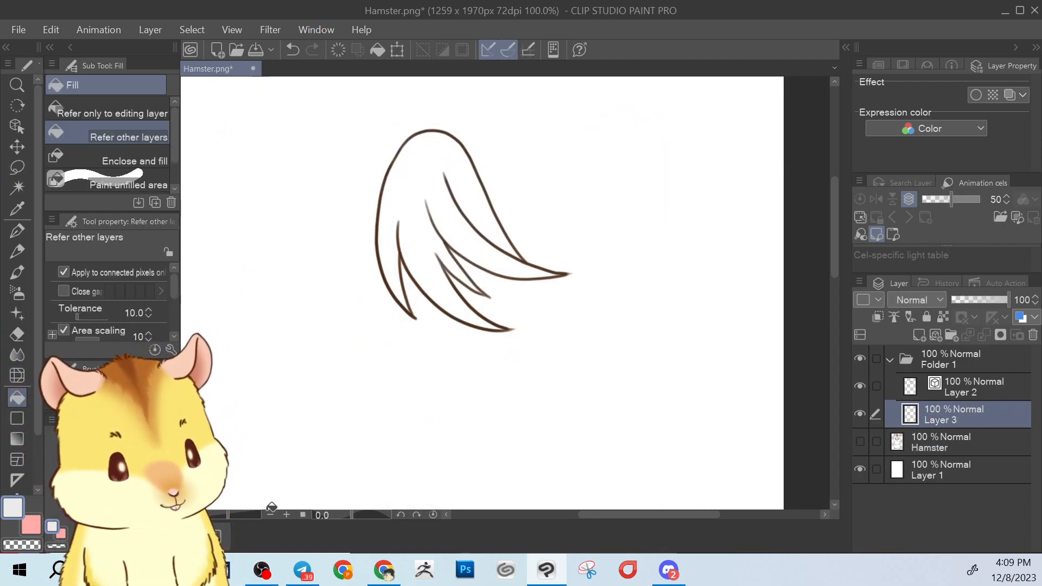
left_click(434, 247)
key("ctrl+z")
key("ctrl+y")
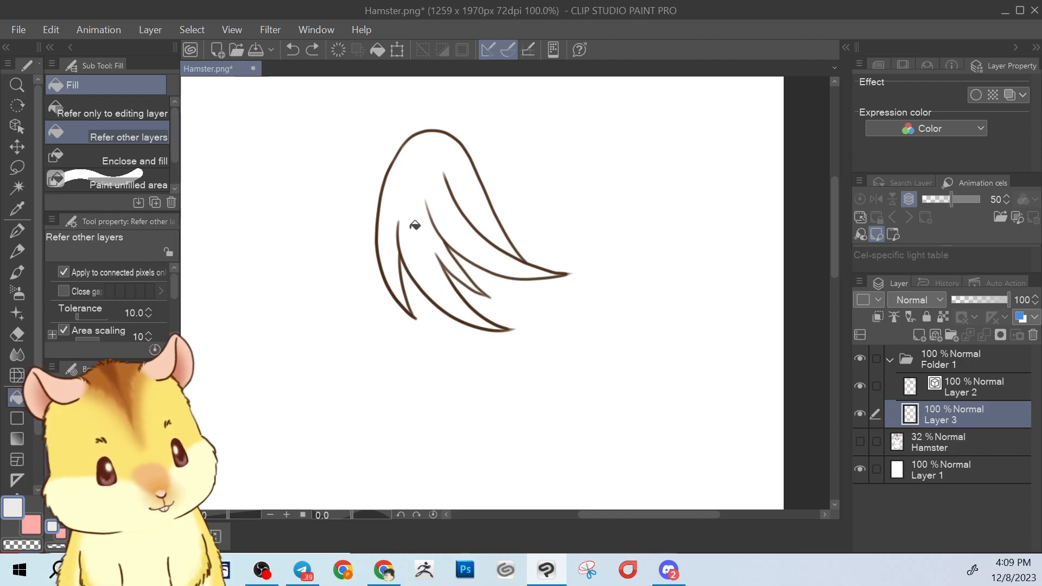
left_click(415, 222)
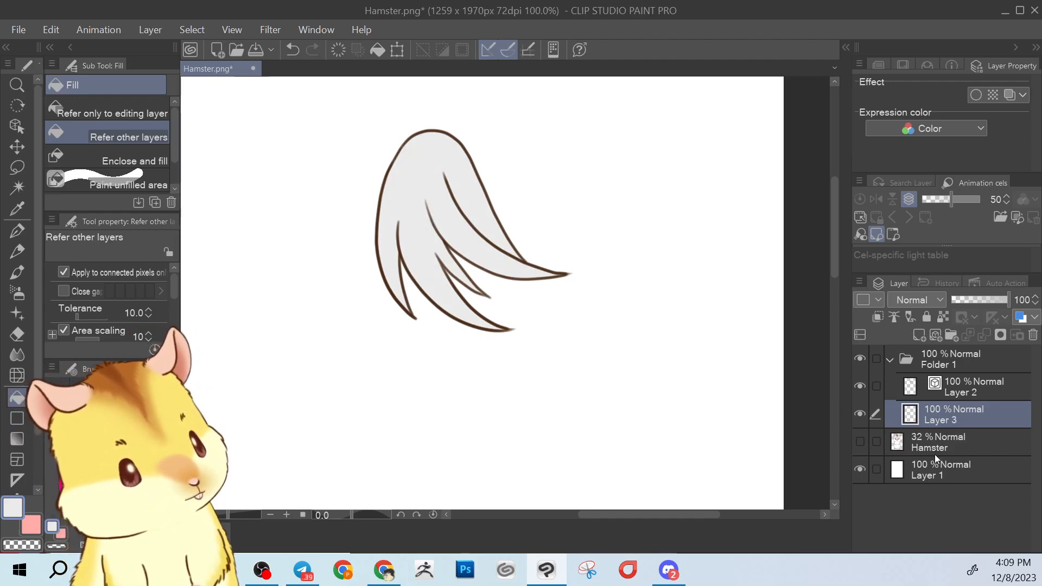
Lock the transparent pixels of Layer 3 and set the Opaque watercolor brush to size 25
left_click(17, 167)
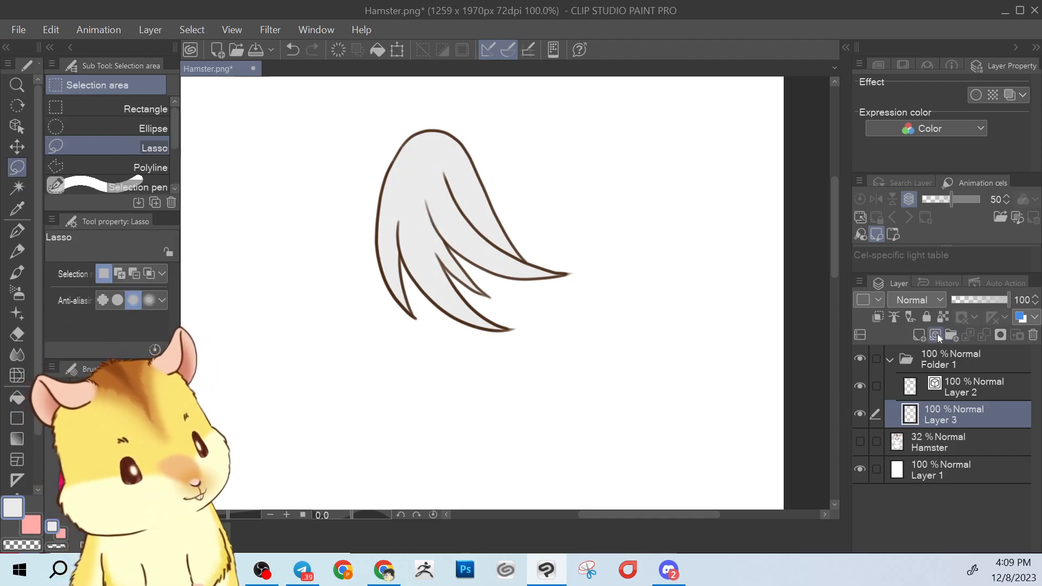
left_click(943, 317)
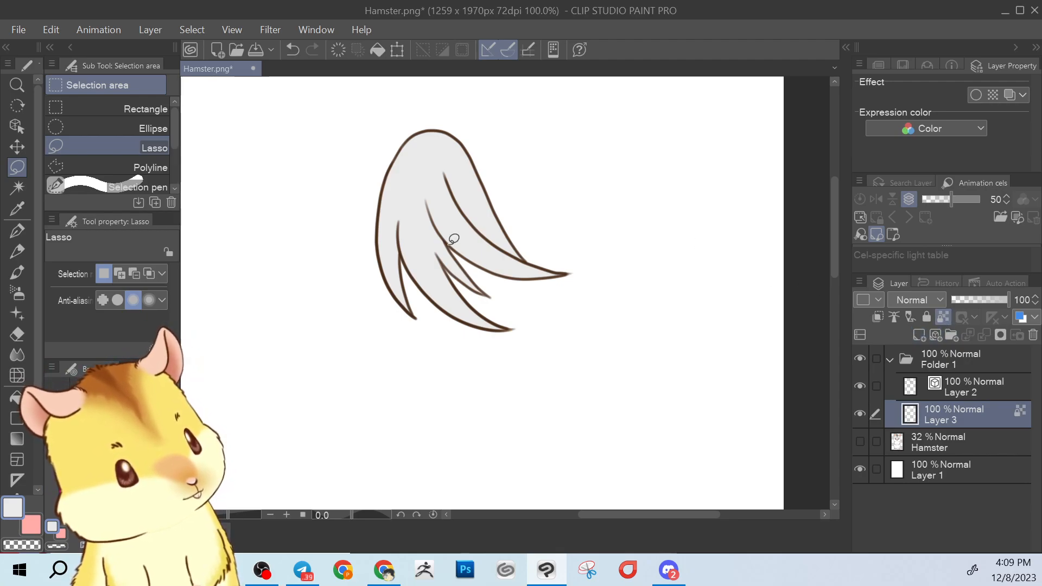
left_click(17, 273)
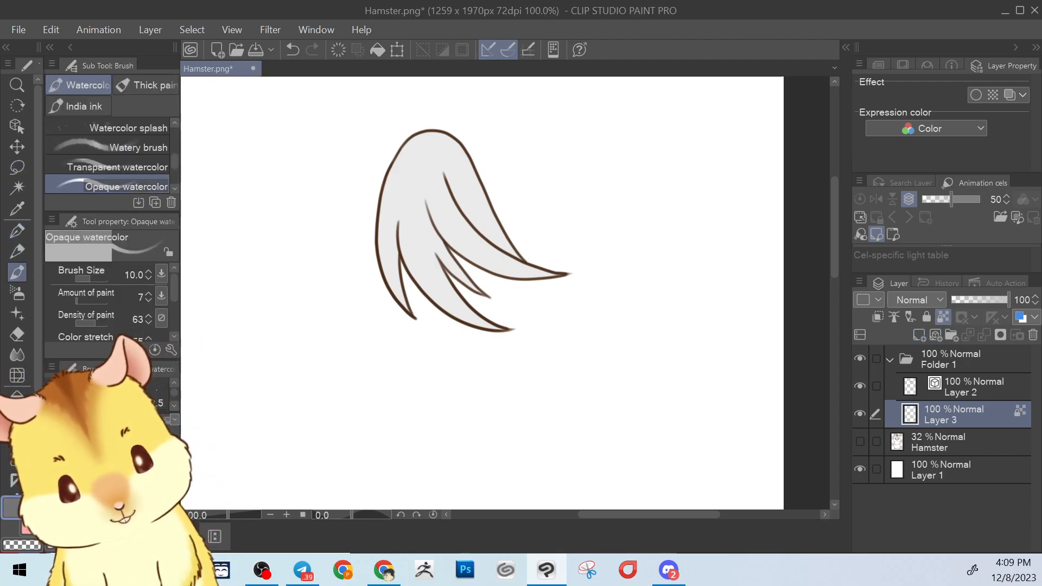
key("bracketright")
key("bracketright")
key("bracketright")
key("bracketright")
key("bracketright")
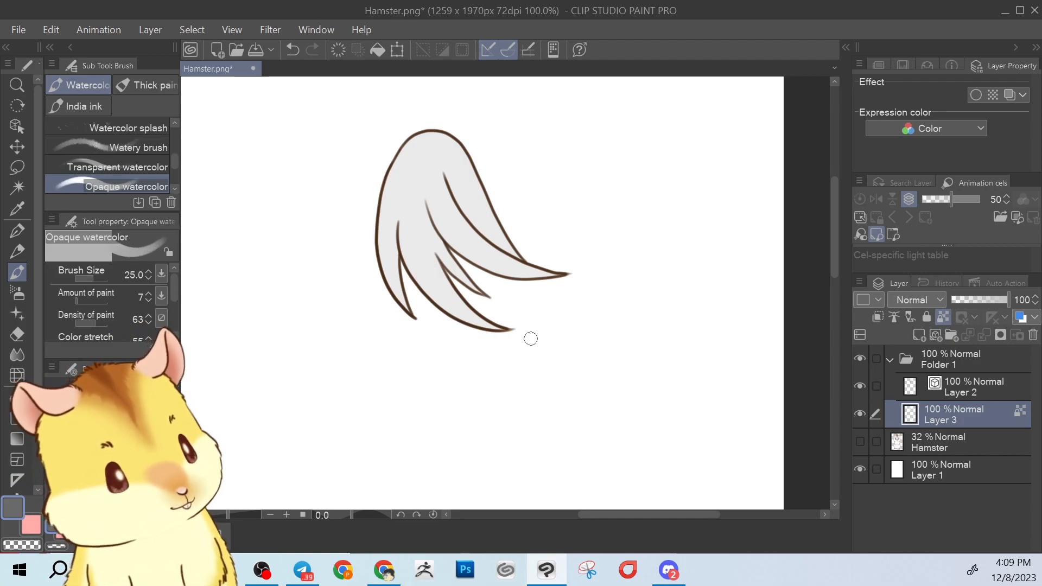
Add a raster layer clipped to the hair base color layer and undo a trial shading stroke on it
left_click(920, 334)
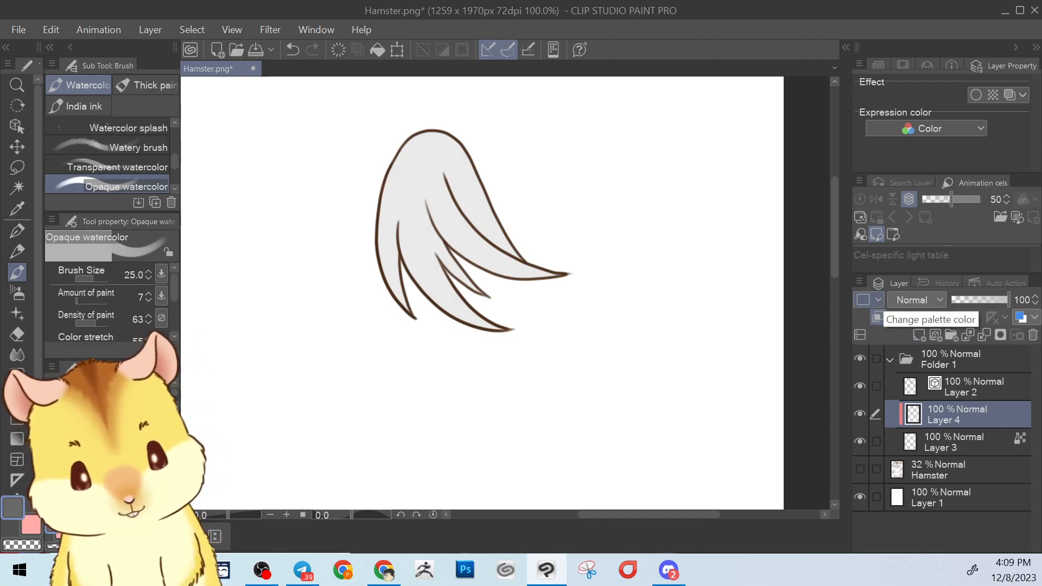
left_click_drag(421, 187, 492, 326)
key("ctrl+z")
Paint dark grey shading along the hair strands on the clipped layer with the Transparent watercolor brush at size 30
left_click(160, 163)
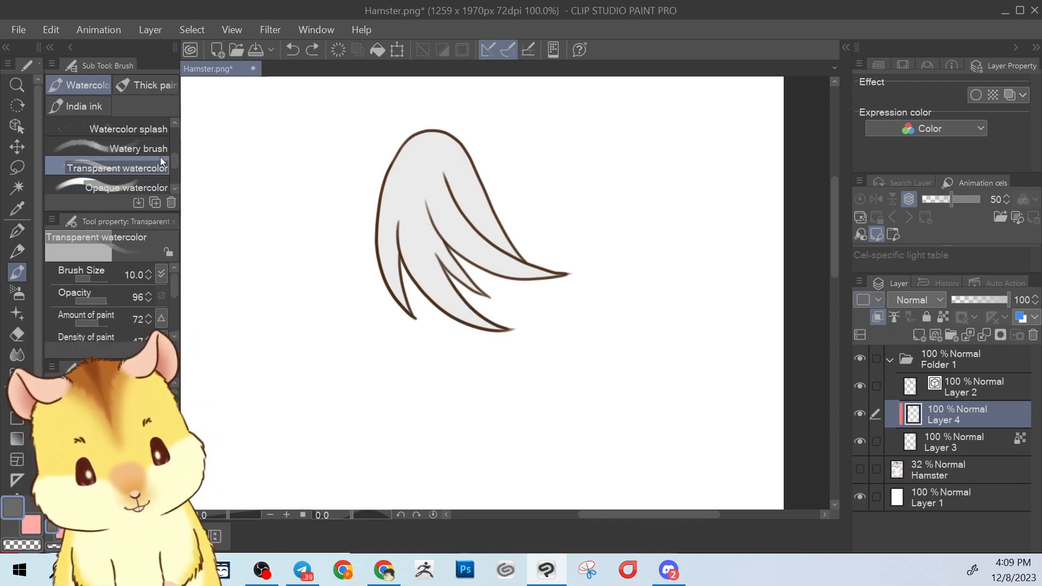
key("bracketright")
key("bracketright")
key("bracketright")
key("bracketright")
key("bracketright")
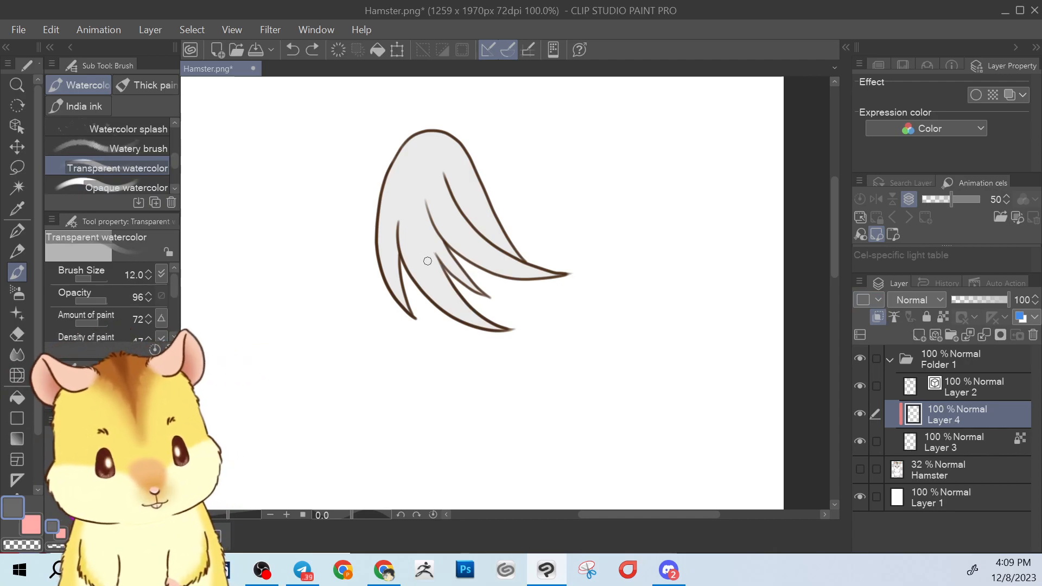
left_click_drag(483, 318, 431, 191)
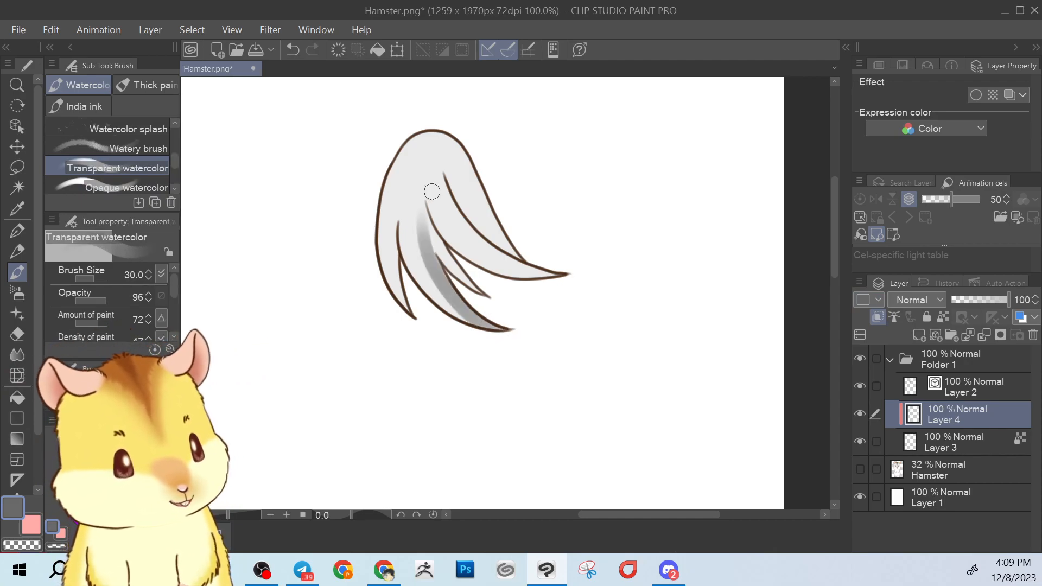
left_click_drag(402, 307, 400, 187)
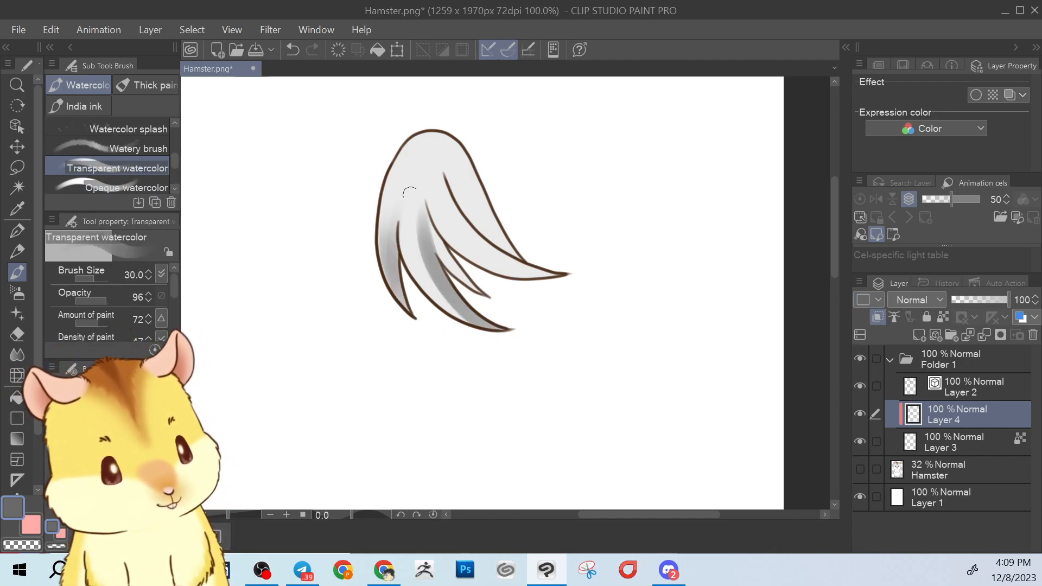
left_click_drag(557, 281, 445, 182)
left_click_drag(534, 265, 491, 203)
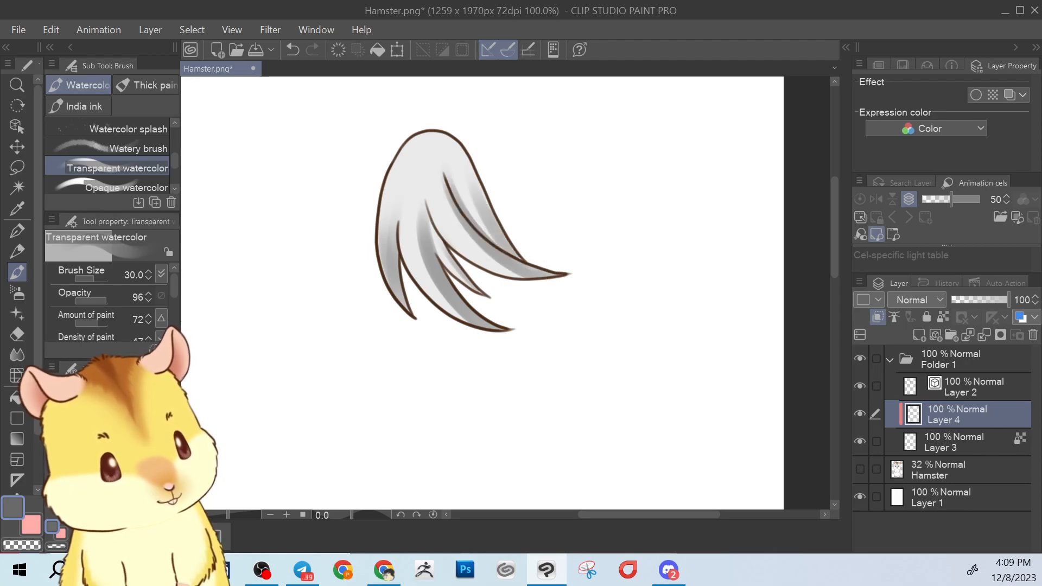
Darken the strand tips softly with the Soft airbrush, enlarging it to size 100
left_click(18, 293)
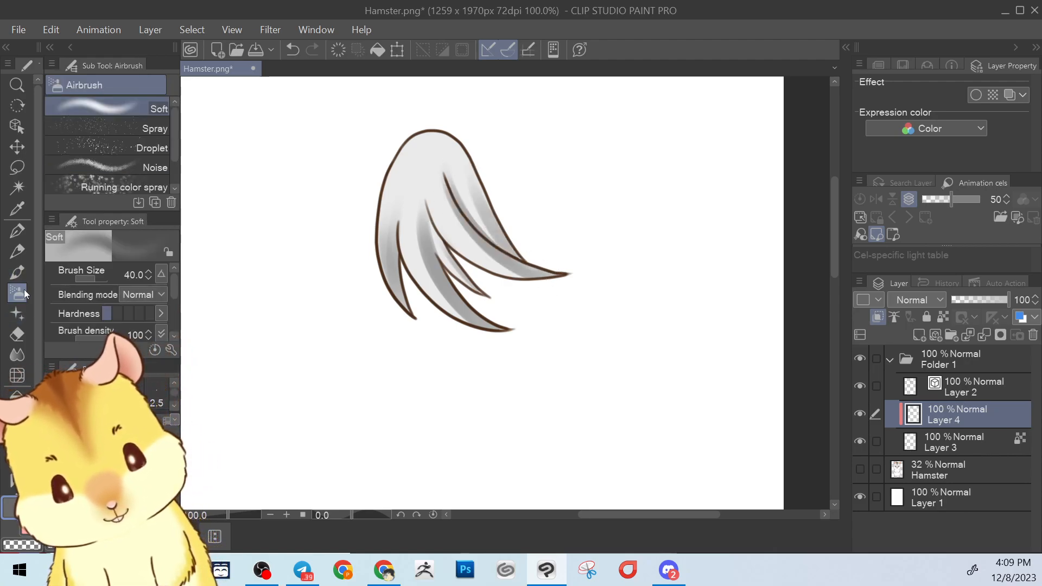
left_click_drag(444, 284, 483, 318)
key("bracketright")
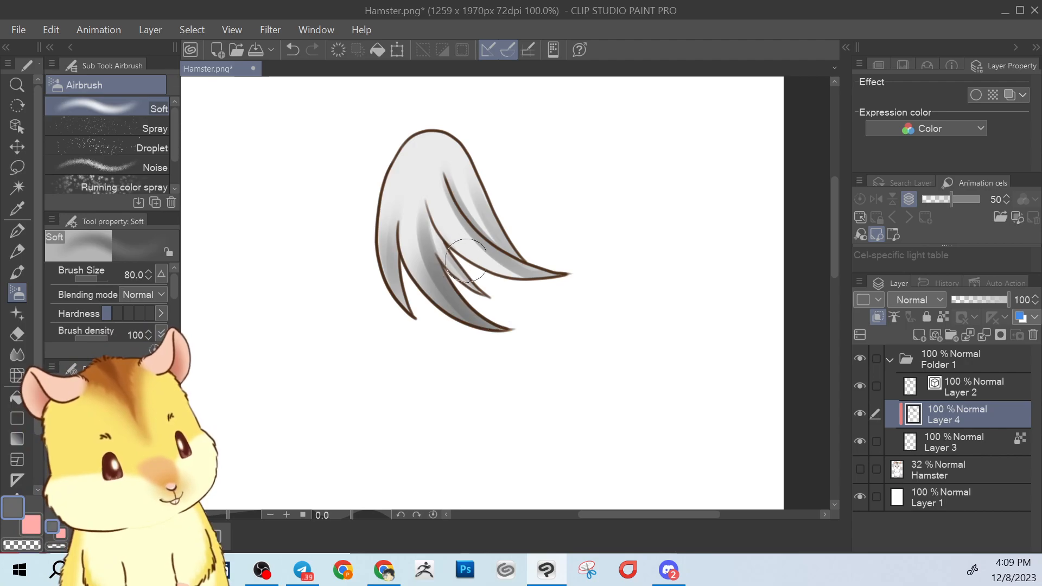
left_click_drag(464, 263, 553, 274)
key("bracketright")
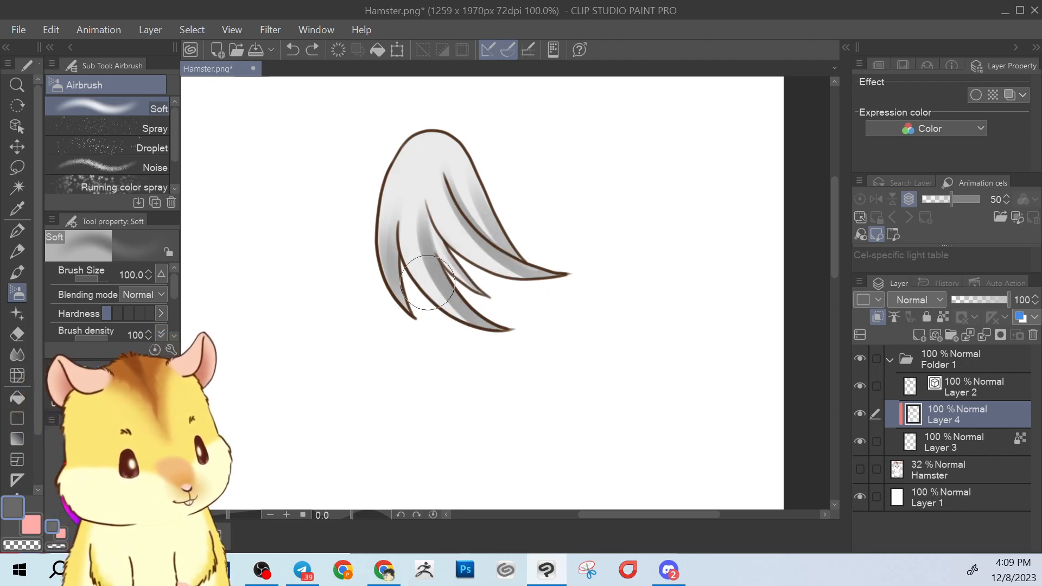
left_click_drag(476, 269, 575, 310)
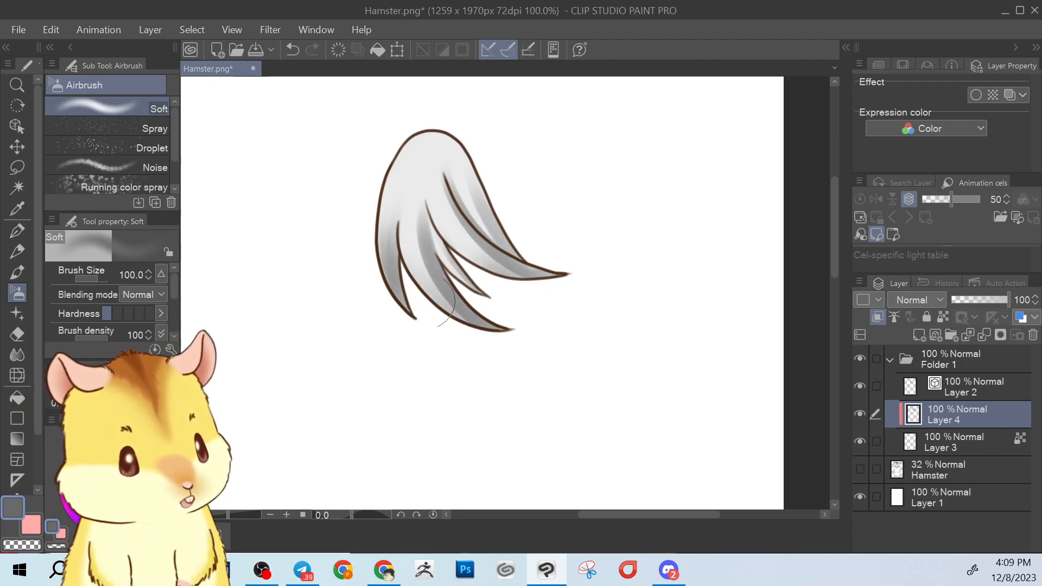
Carve fine strand-like streaks into the hair shading with the Hard eraser at size 20
left_click(17, 333)
scroll(456, 206, "up", 1)
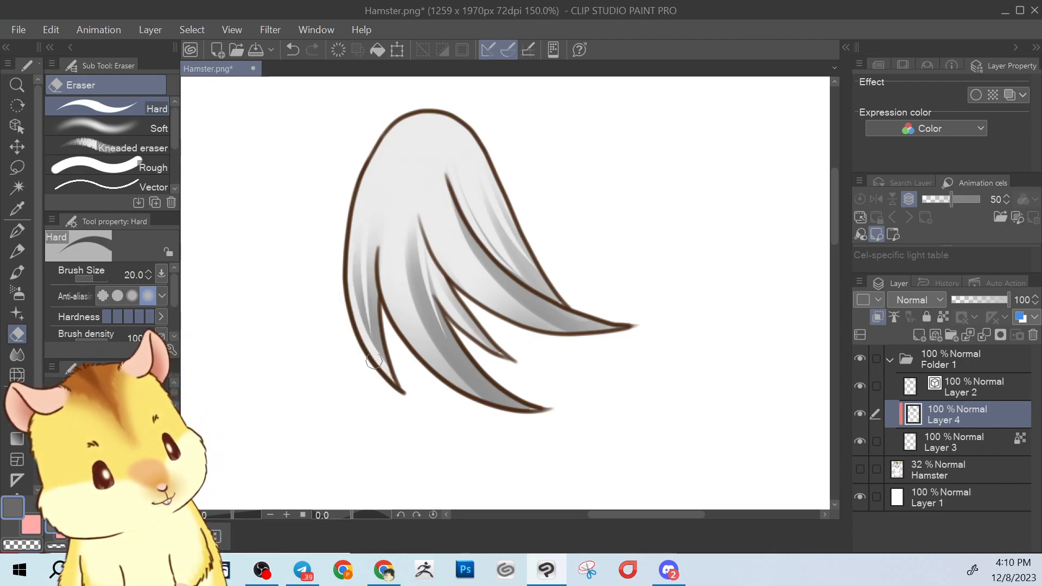
Try erasing the tuft's top outline on Layer 2, undo it, and add a layer mask to that layer instead
left_click(963, 390)
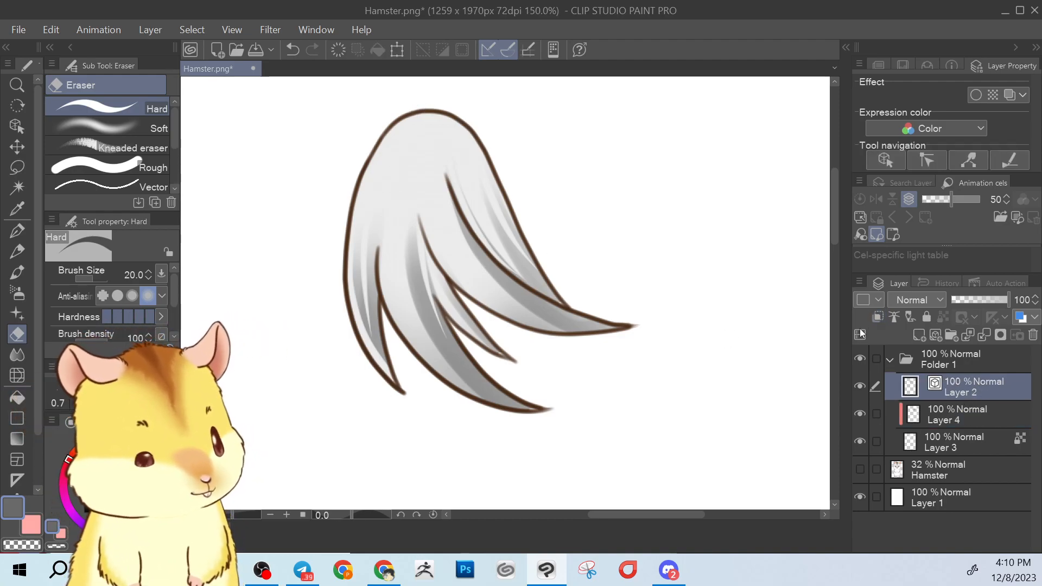
mouse_move(497, 175)
left_mouse_down()
mouse_move(424, 120)
mouse_move(422, 219)
left_mouse_up()
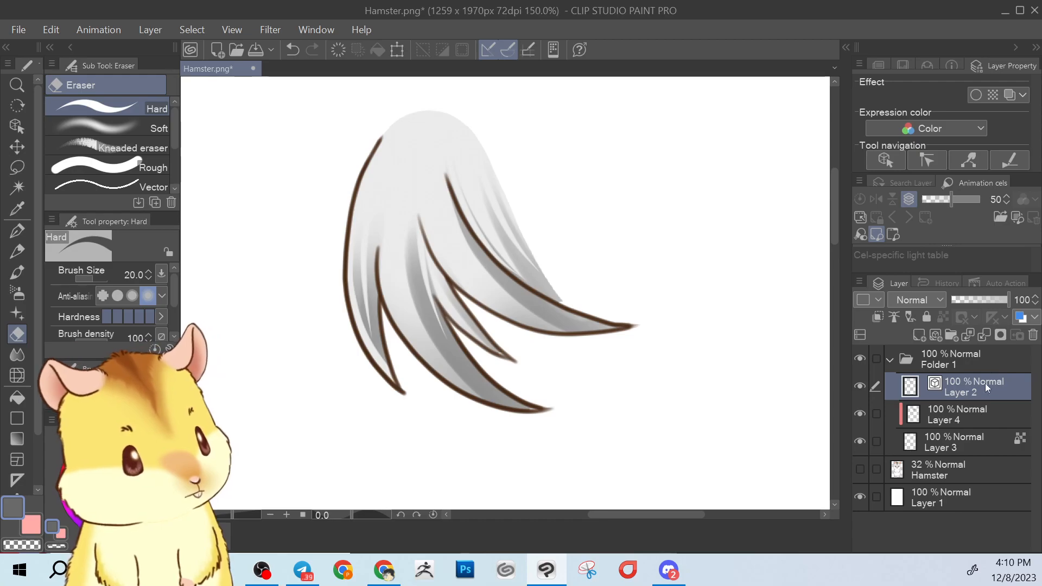
key("ctrl+z")
left_click(999, 334)
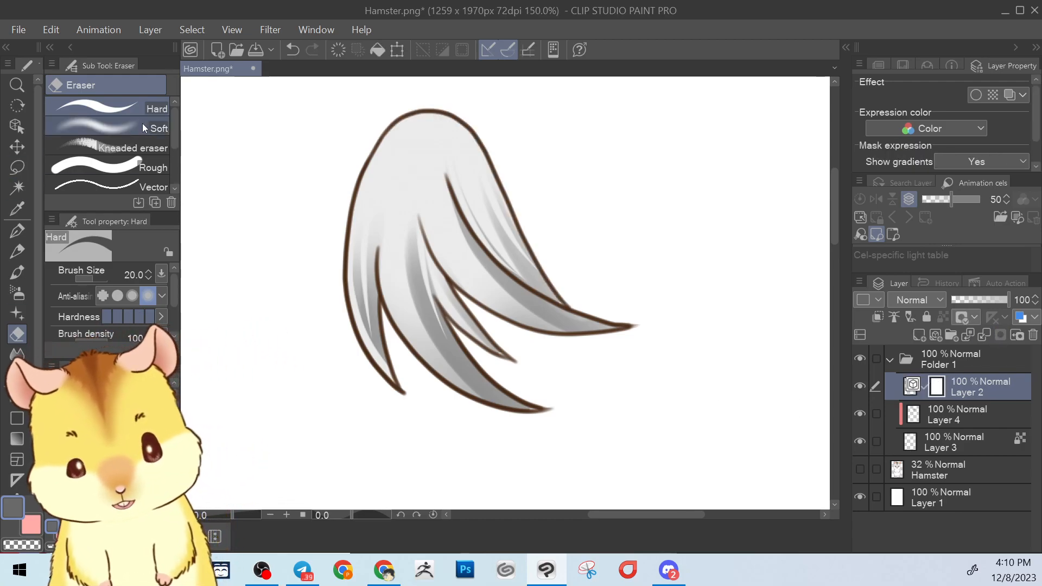
Fade out the tuft's top outline on the Layer 2 mask with the Soft eraser at size 50
left_click(109, 127)
key("bracketright")
key("bracketright")
key("bracketright")
key("bracketright")
key("bracketright")
left_click_drag(413, 116, 418, 117)
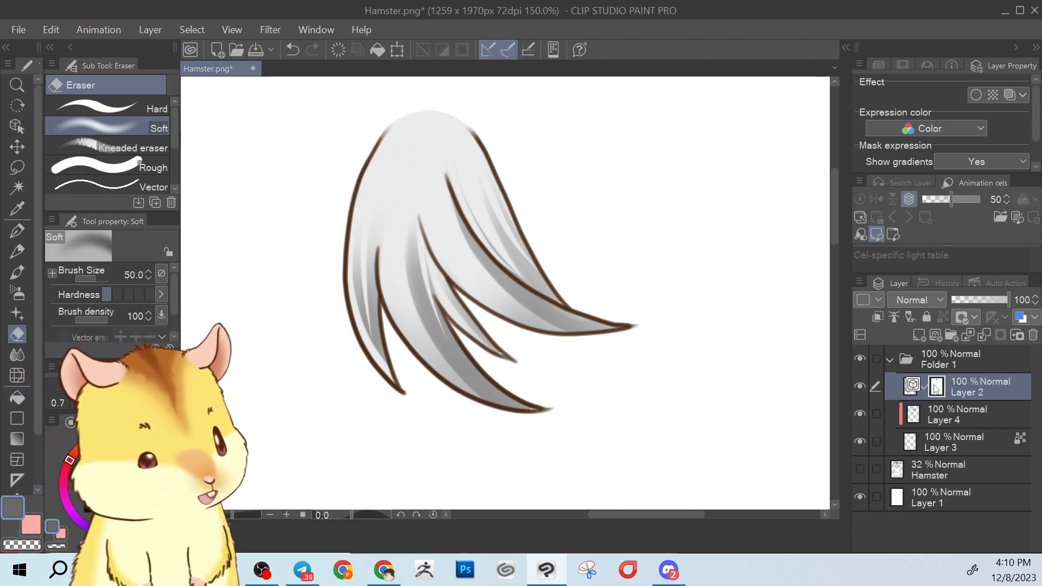
Disable the Layer 2 mask and re-enable it to compare the line art with and without masking
right_click(937, 387)
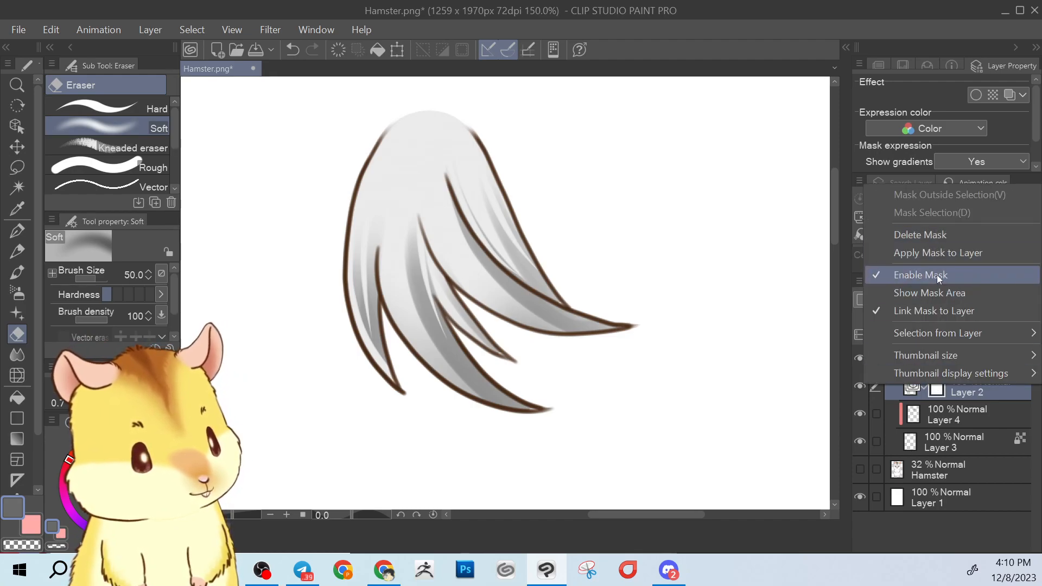
left_click(937, 275)
right_click(943, 391)
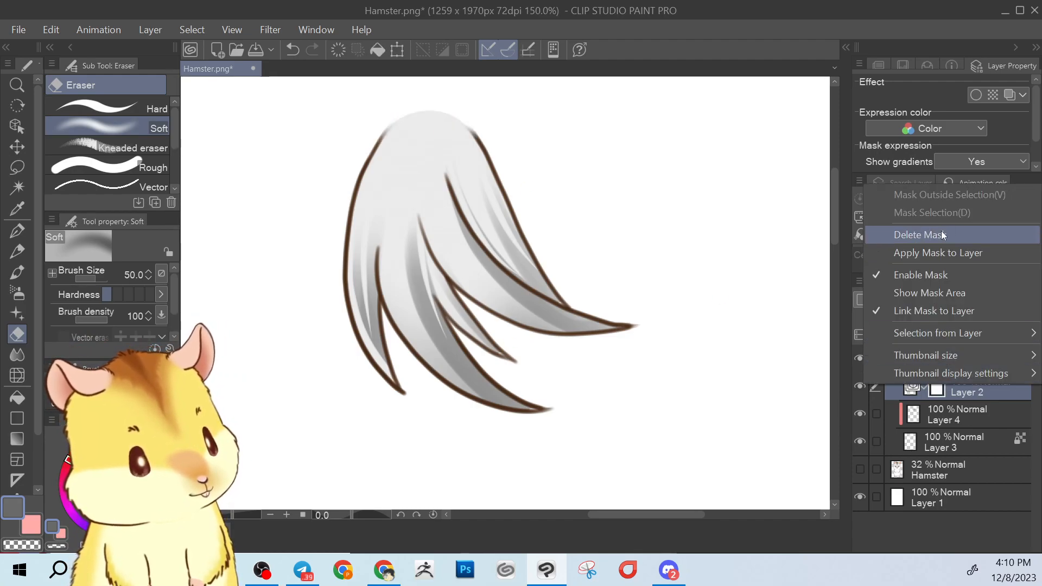
left_click(935, 276)
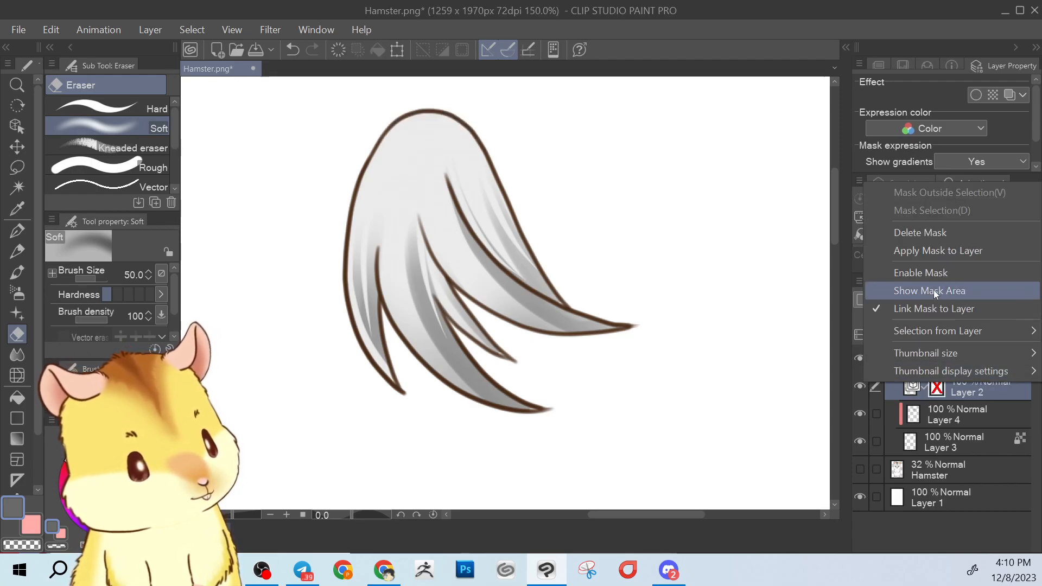
left_click(928, 273)
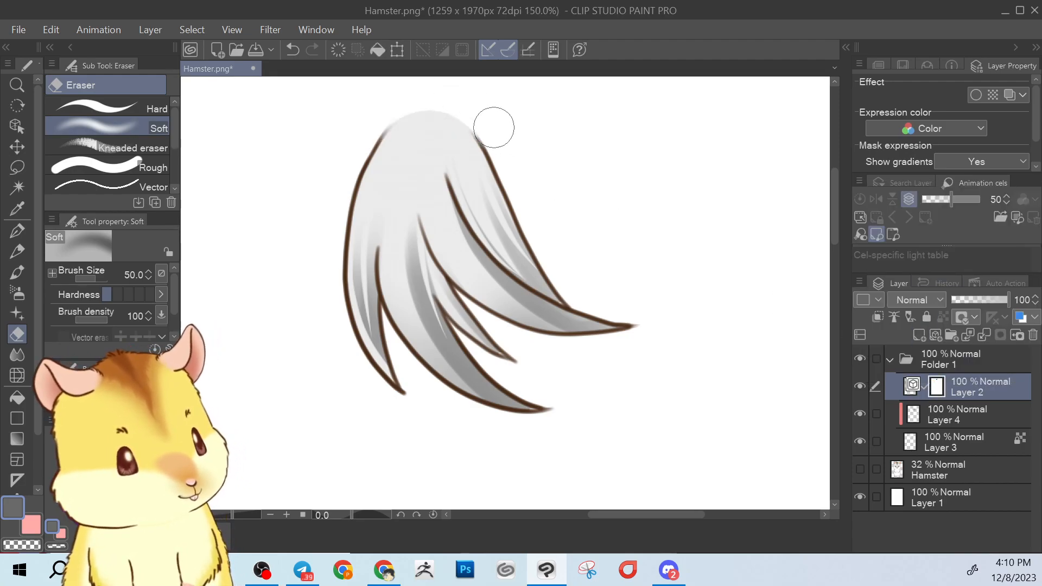
Add a layer mask to Layer 3 and fade the hair color's top edge with the Soft eraser at size 20
left_click(948, 440)
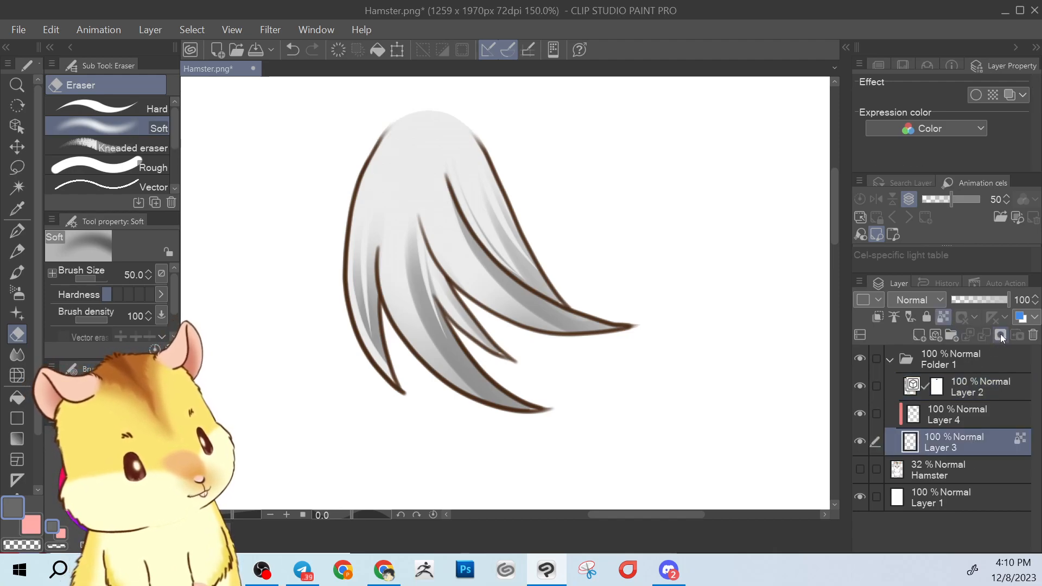
left_click(952, 336)
key("bracketleft")
key("bracketleft")
key("bracketleft")
key("bracketleft")
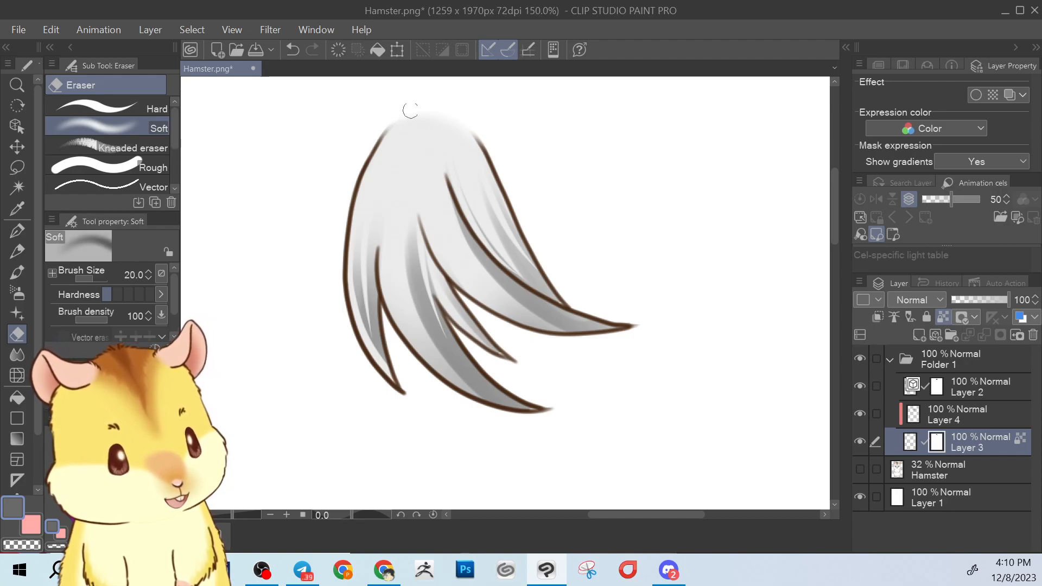
Show the Hamster layer again and set its opacity to 100%
scroll(344, 187, "down", 3)
left_click(860, 469)
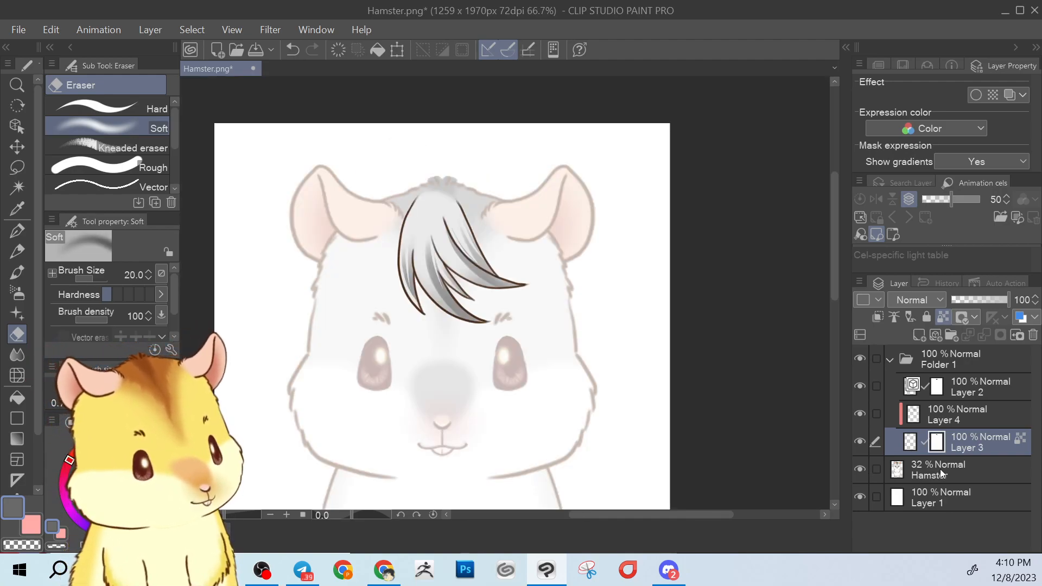
left_click(943, 473)
left_click_drag(972, 301, 1009, 302)
Move the whole hair folder slightly lower on the hamster's forehead with the Move layer tool
left_click(963, 372)
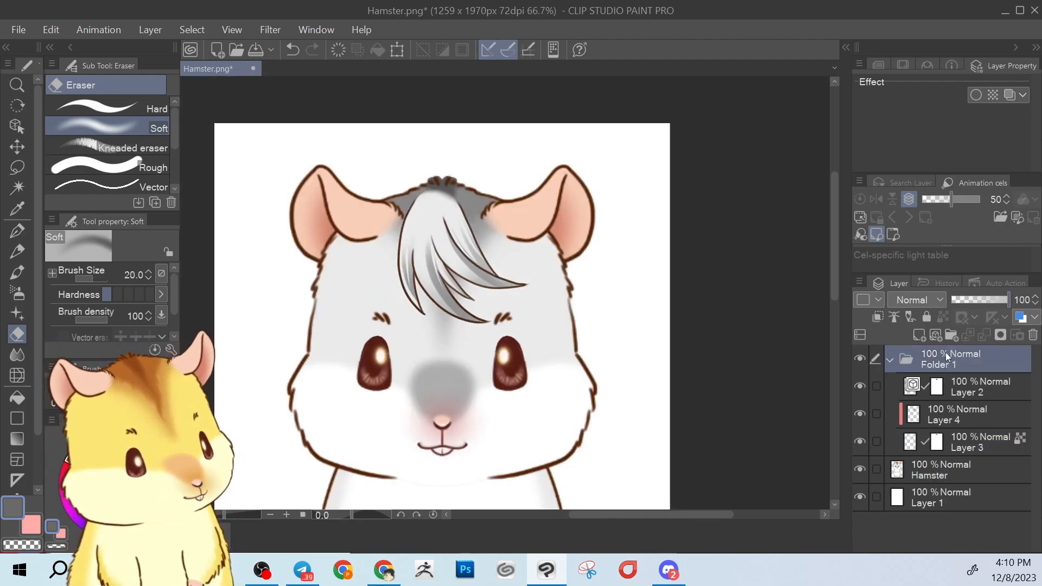
left_click(19, 149)
left_click_drag(513, 321, 521, 330)
scroll(521, 330, "down", 1)
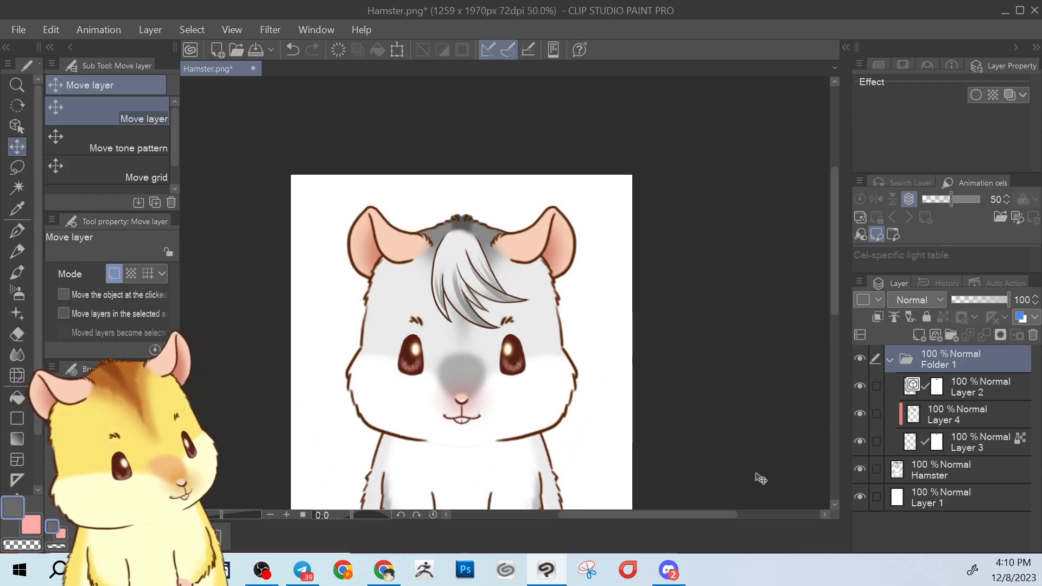
Collapse the hair folder and hide the Hamster and Layer 1 layers so only the hair tuft shows on transparency
left_click(891, 360)
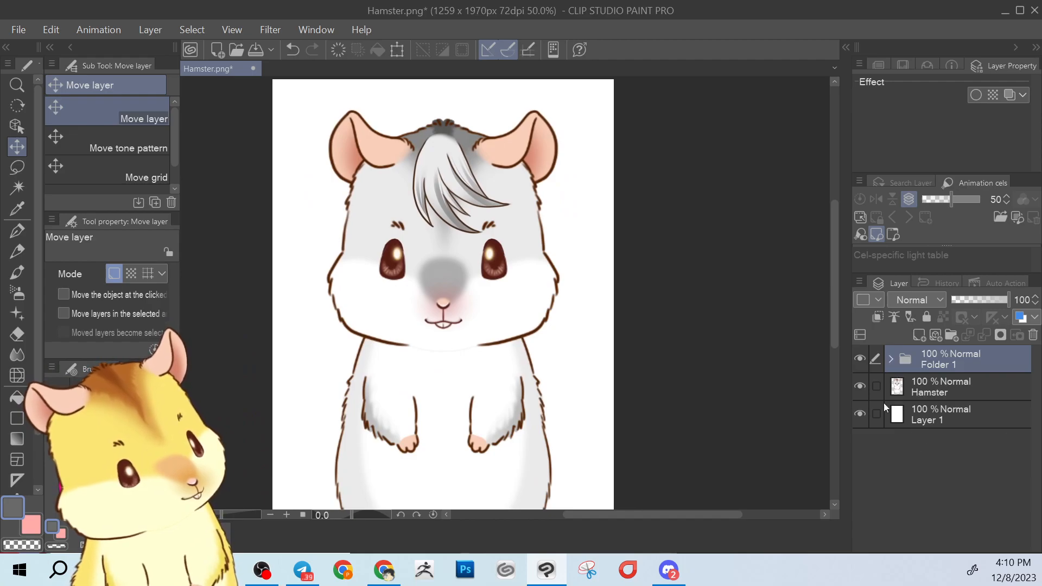
left_click(864, 414)
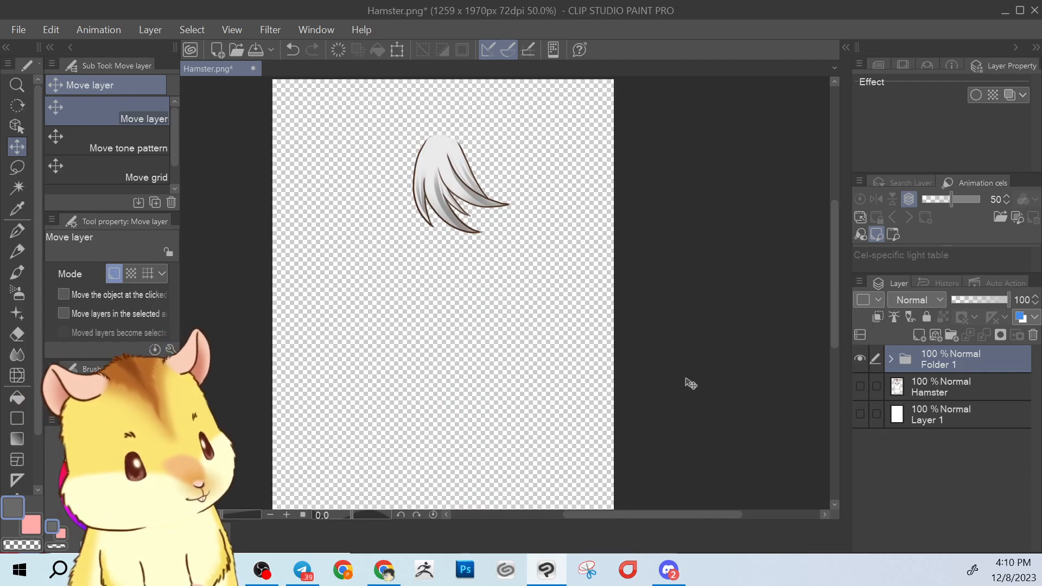
Save the document as a separate file named Hair Tuft in CLIP STUDIO FORMAT in the Live2D Hamster folder
left_click(22, 32)
left_click(101, 138)
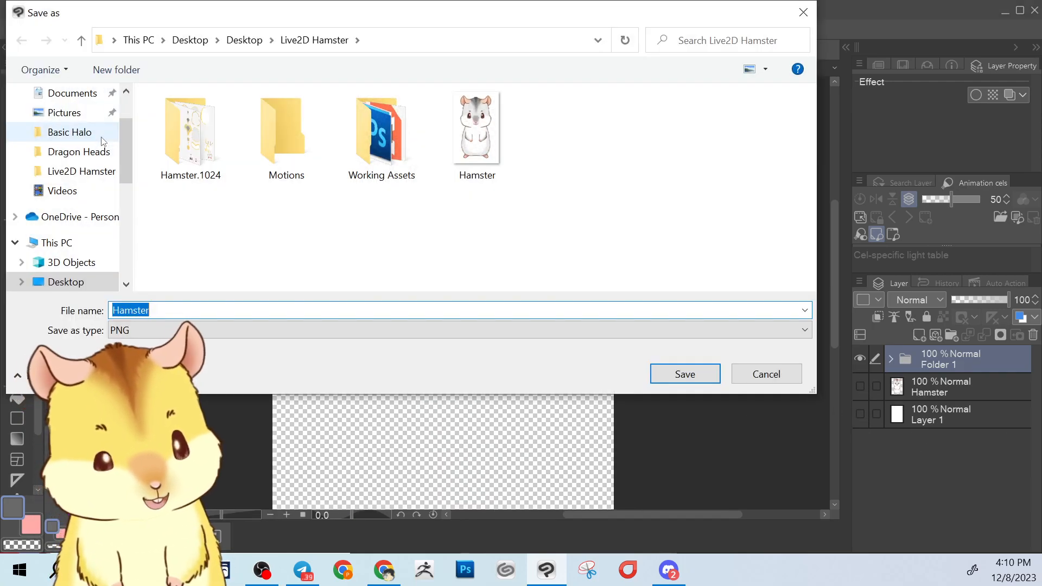
type("Hair Tuft")
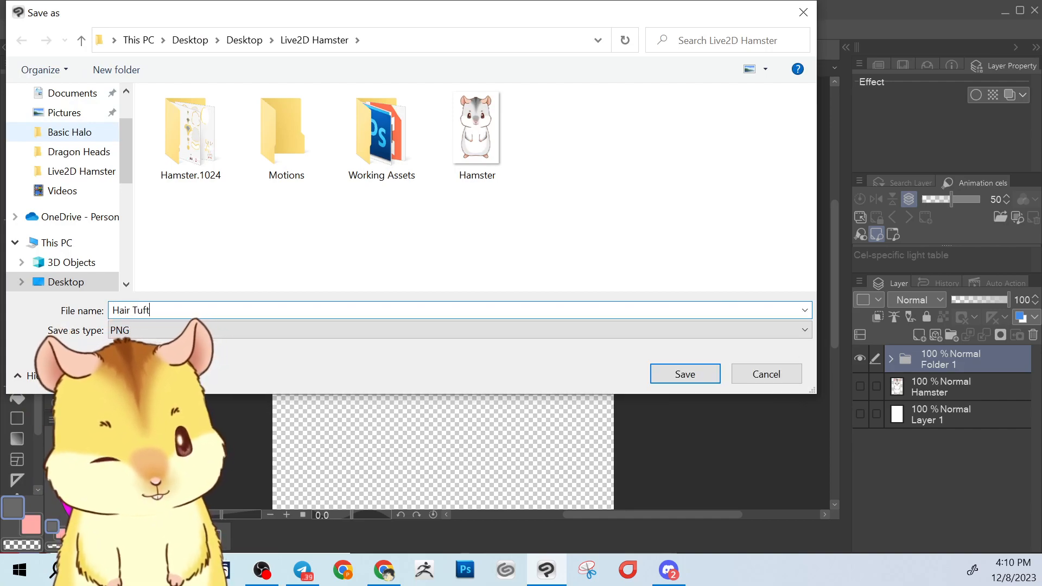
left_click(239, 330)
left_click(239, 345)
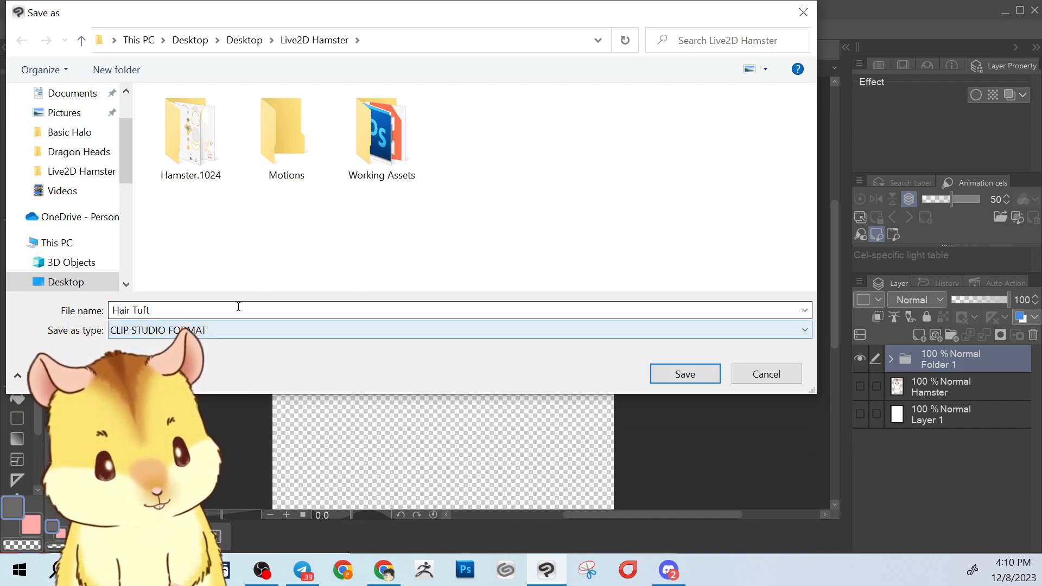
left_click(711, 374)
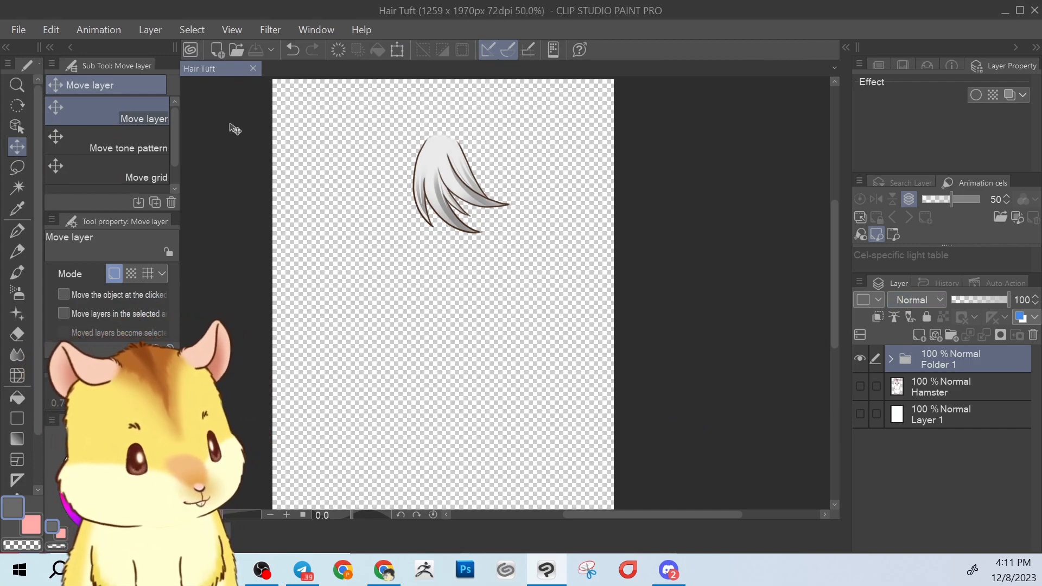
Delete the hidden Hamster and Layer 1 layers, keeping only the hair folder
left_click(953, 391)
left_click(1034, 335)
left_click(1034, 336)
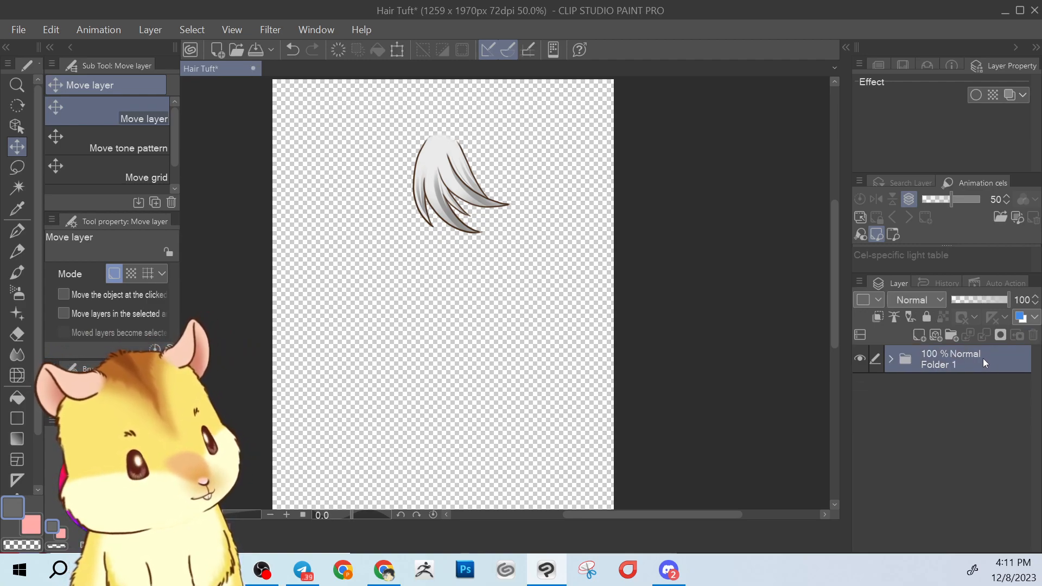
Auto select the transparent area around the tuft, referring to all layers, and invert the selection to the hair
left_click(17, 187)
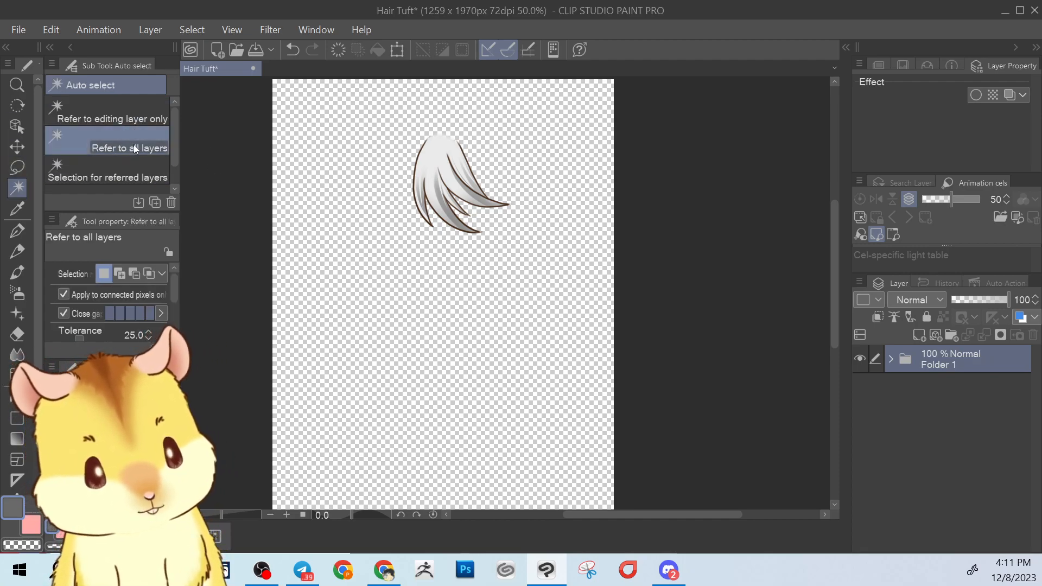
left_click(531, 167)
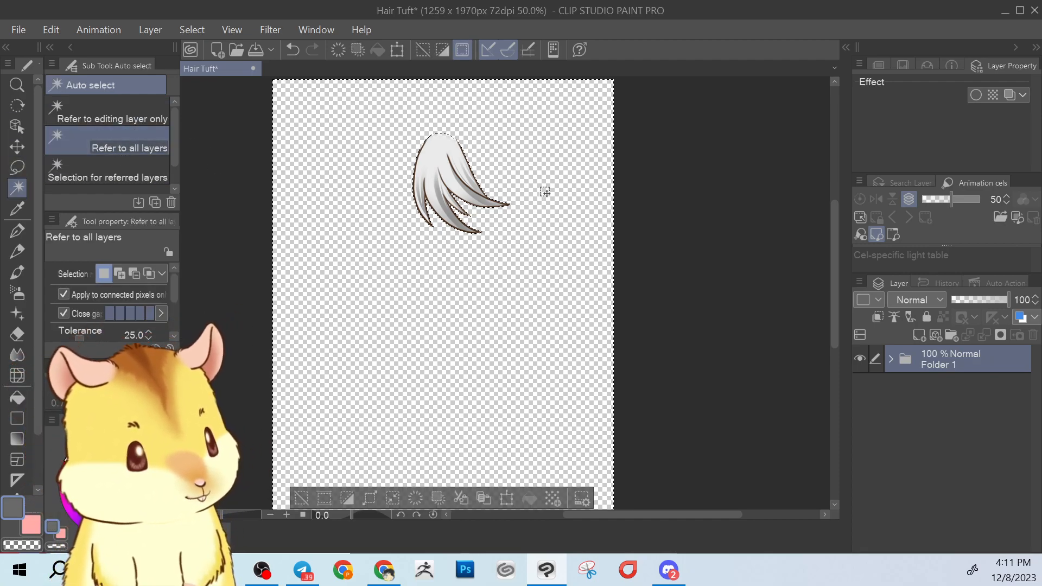
left_click(193, 29)
left_click(239, 102)
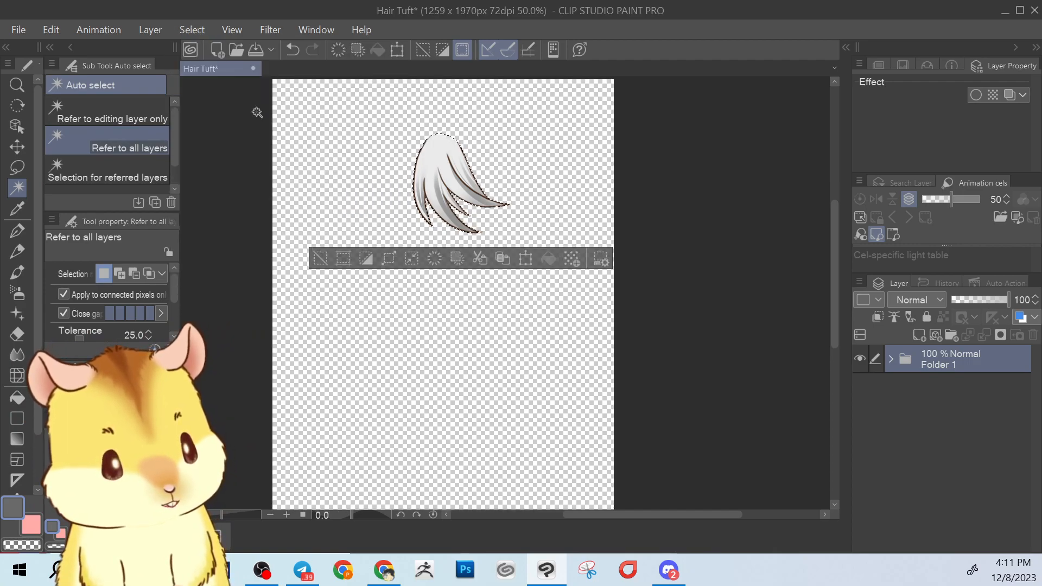
Expand the hair selection to leave a small margin around the tuft's outline
scroll(450, 173, "up", 2)
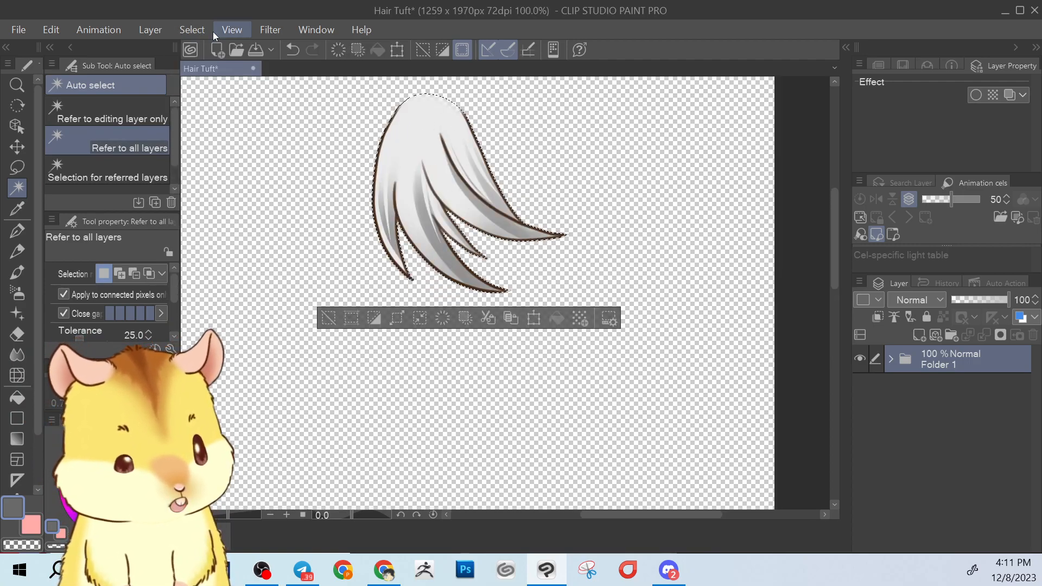
left_click(192, 29)
left_click(258, 125)
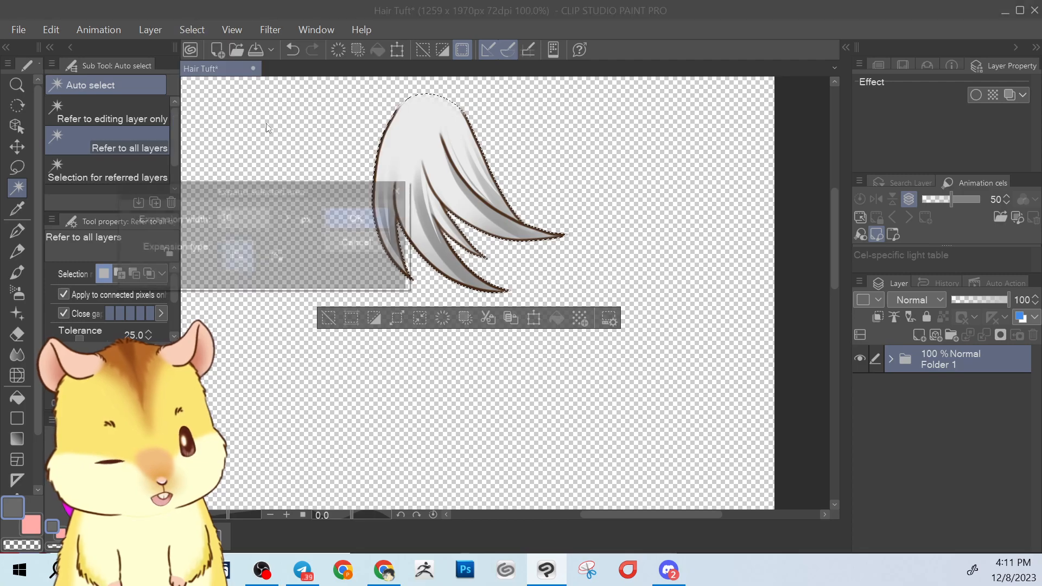
key("Return")
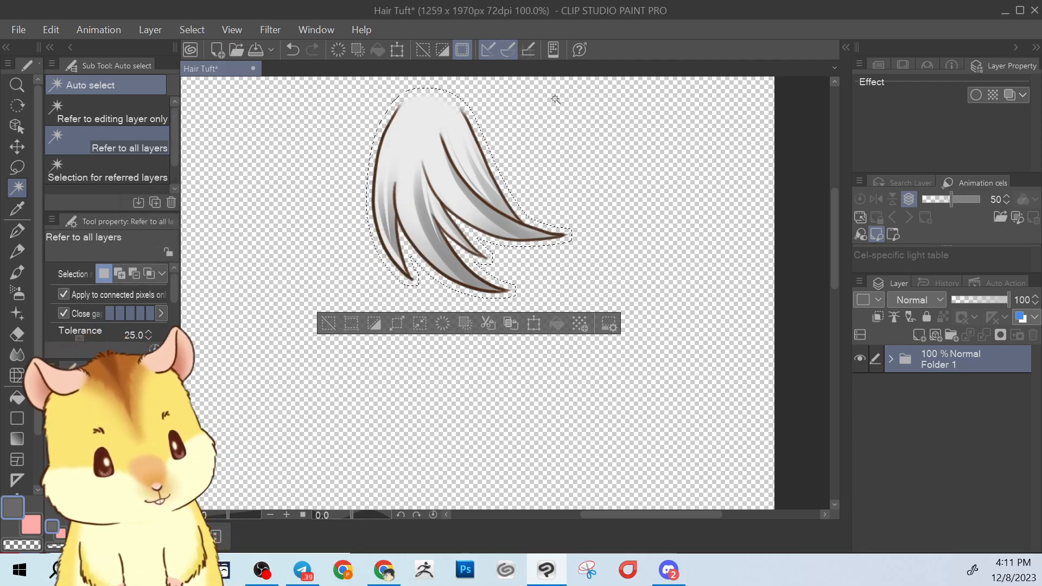
Crop the canvas to the expanded hair selection and clear the selection
left_click(50, 29)
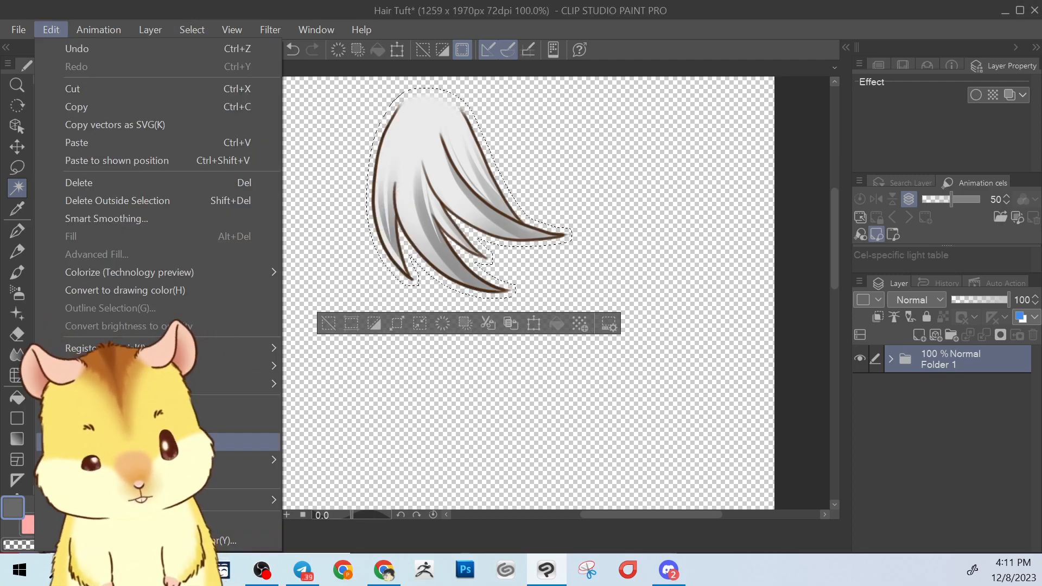
left_click(255, 426)
key("ctrl+d")
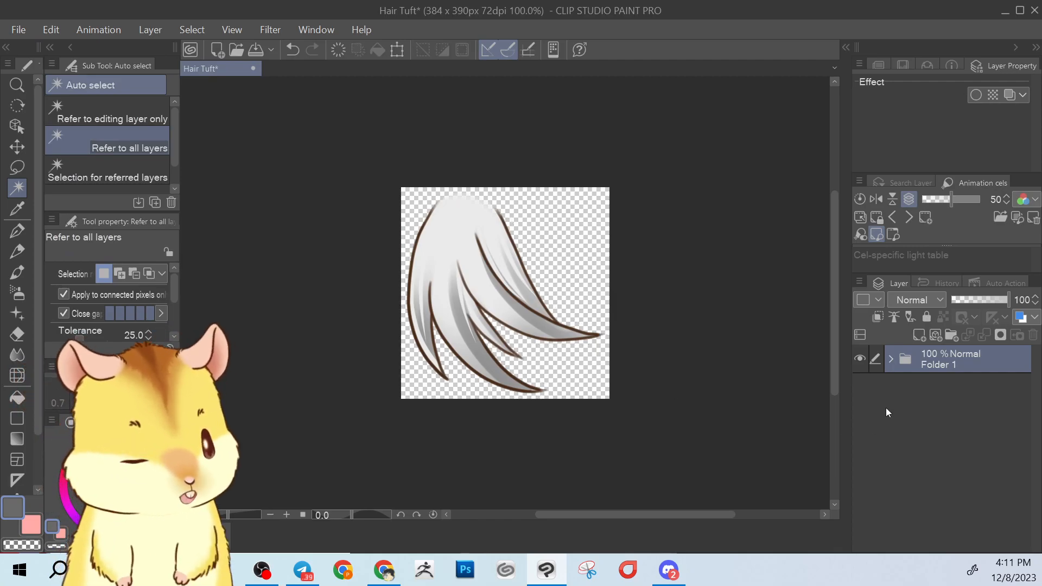
left_click(860, 358)
left_click(862, 359)
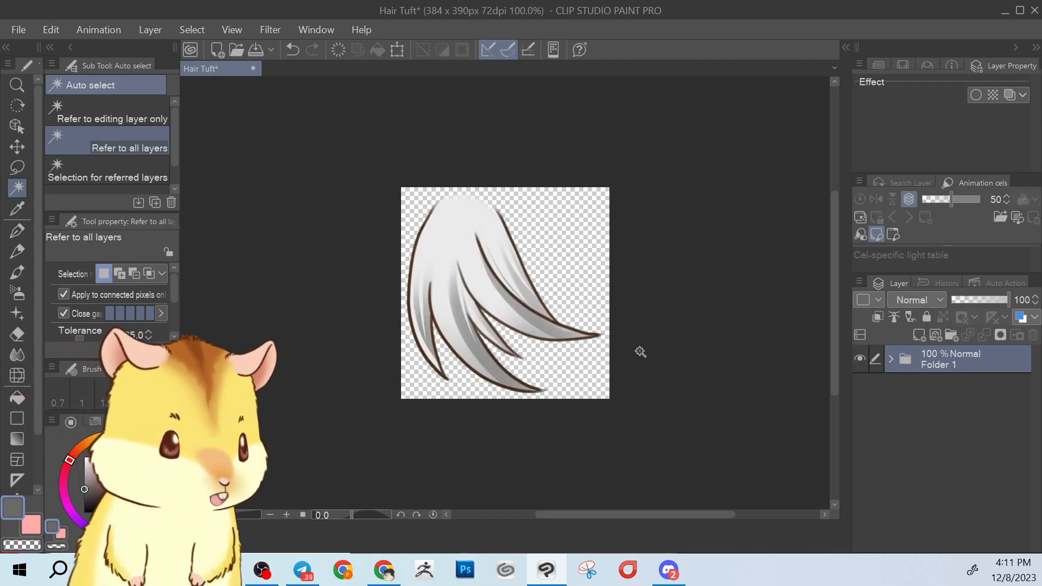
Export the cropped artwork as a single-layer PNG named Hair Tuft in the Live2D Hamster folder
left_click(18, 29)
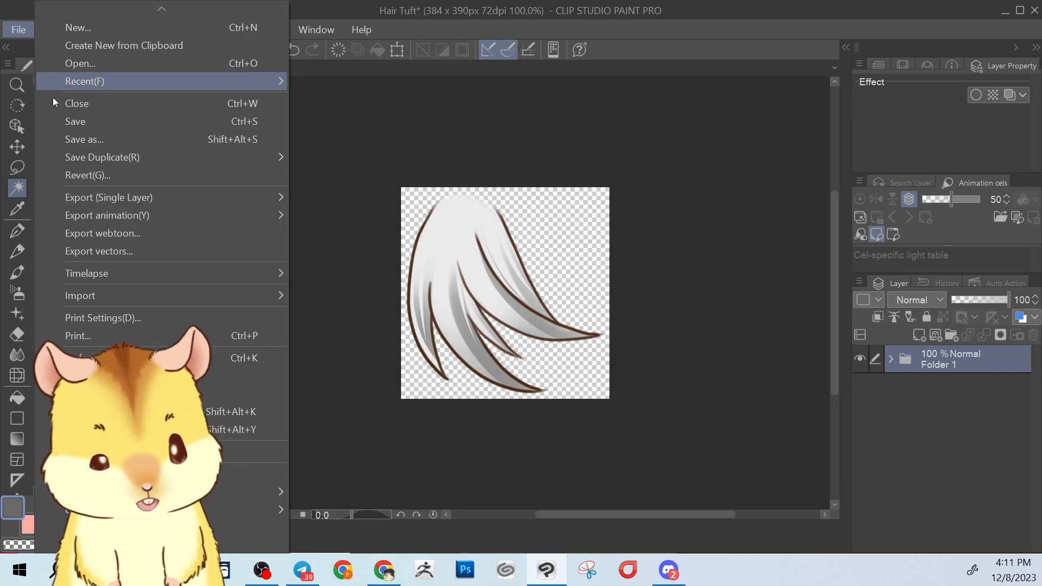
mouse_move(162, 198)
left_click(353, 236)
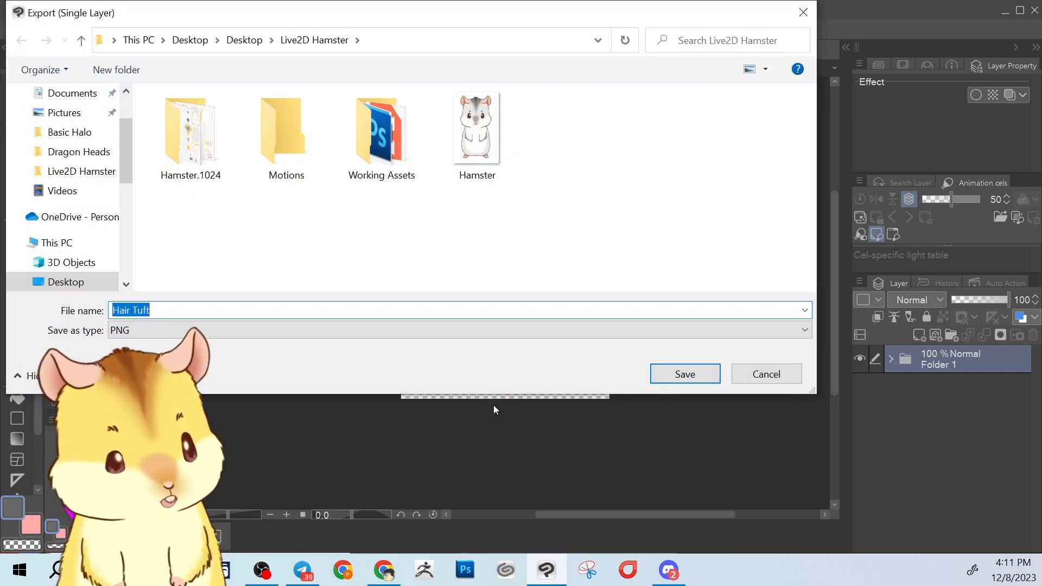
left_click(701, 380)
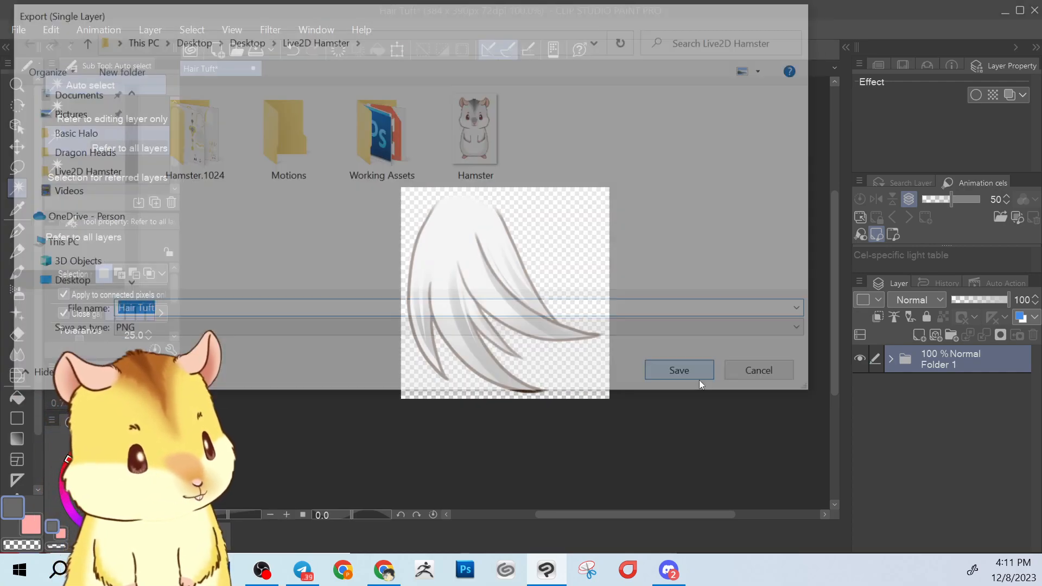
left_click(529, 95)
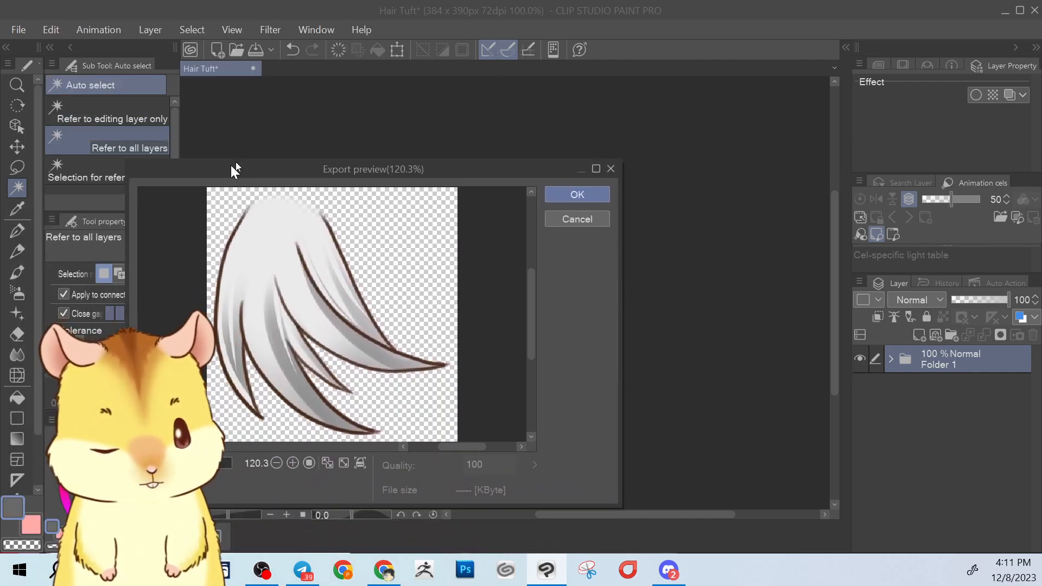
left_click(585, 186)
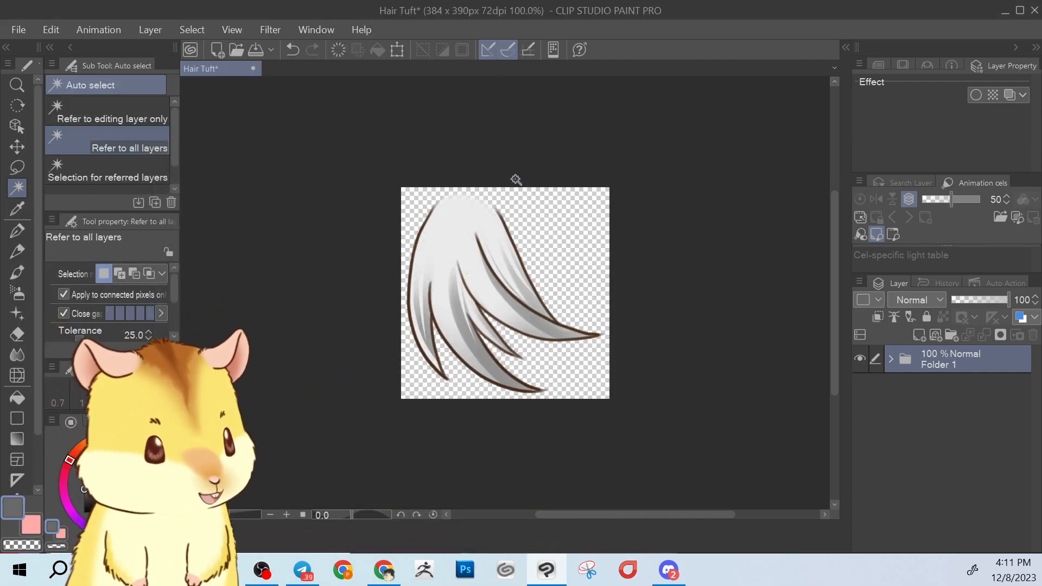